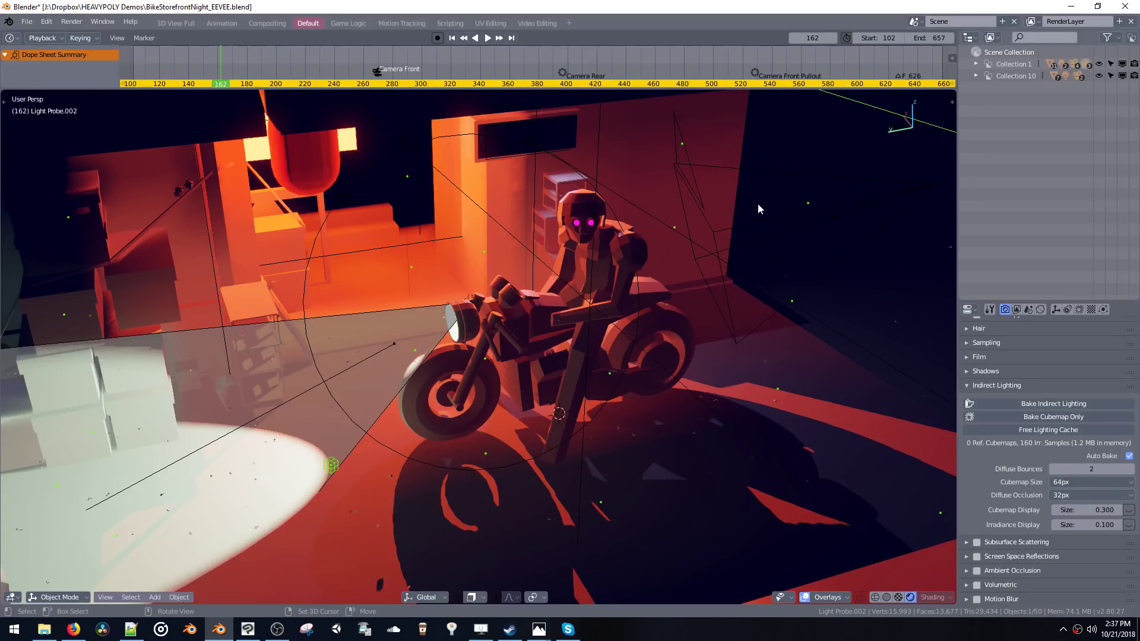
- Raise the selected light probe slightly along the global Z axis
{"action": "middle_click_drag", "start_coordinate": [757, 203], "coordinate": [740, 213], "text": "shift"}
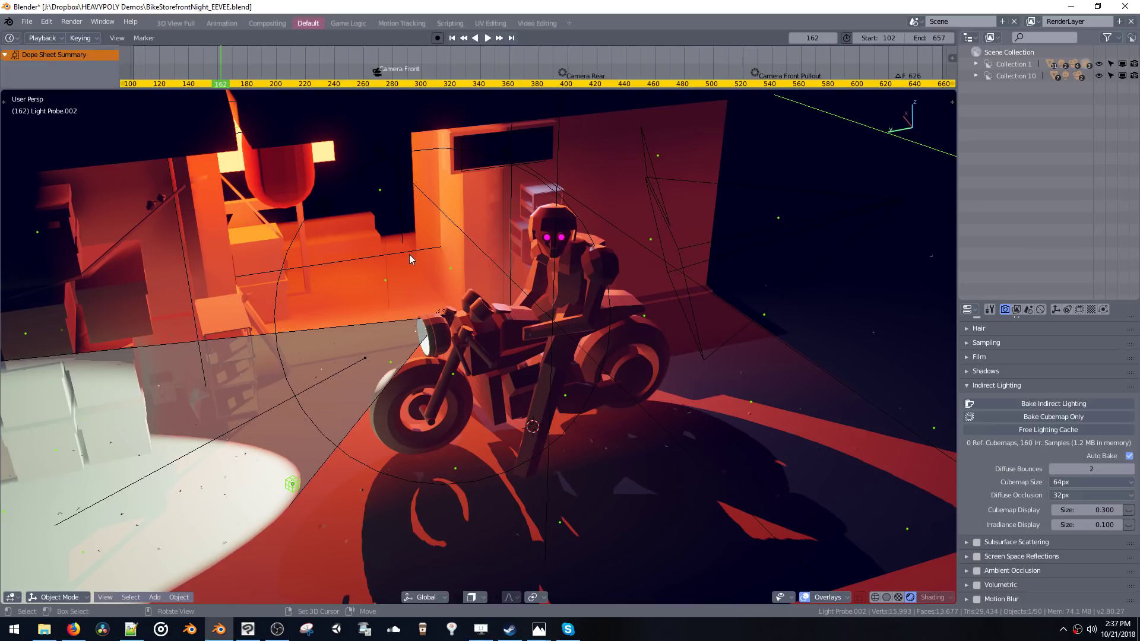
{"action": "middle_click_drag", "start_coordinate": [618, 290], "coordinate": [700, 285]}
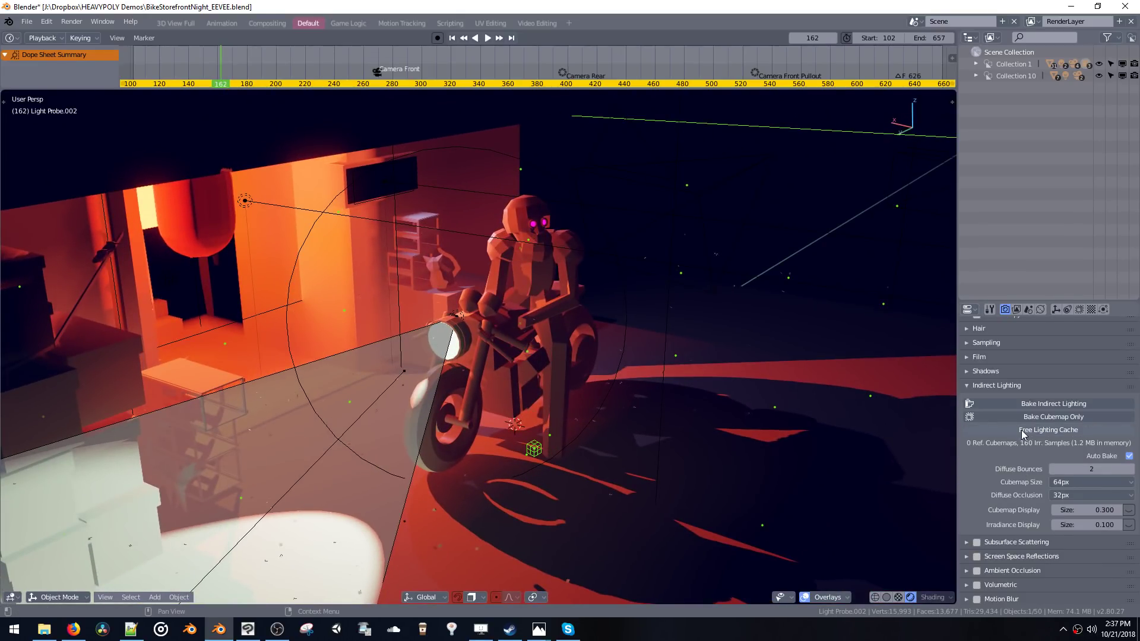
{"action": "middle_click_drag", "start_coordinate": [721, 245], "coordinate": [749, 214]}
{"action": "key", "text": "g"}
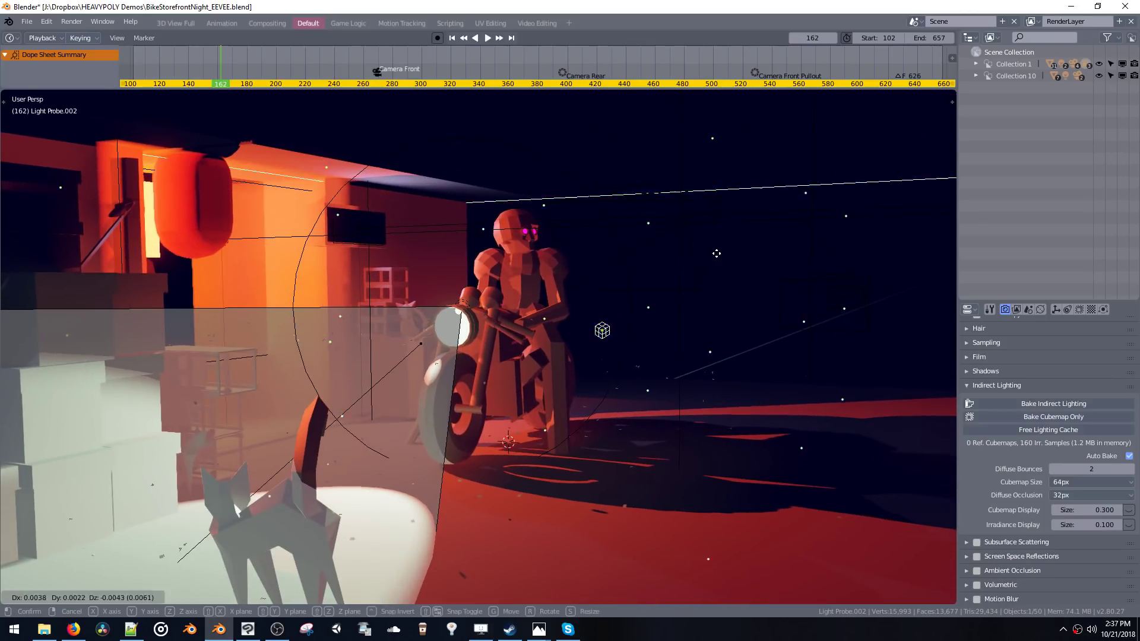
{"action": "key", "text": "z"}
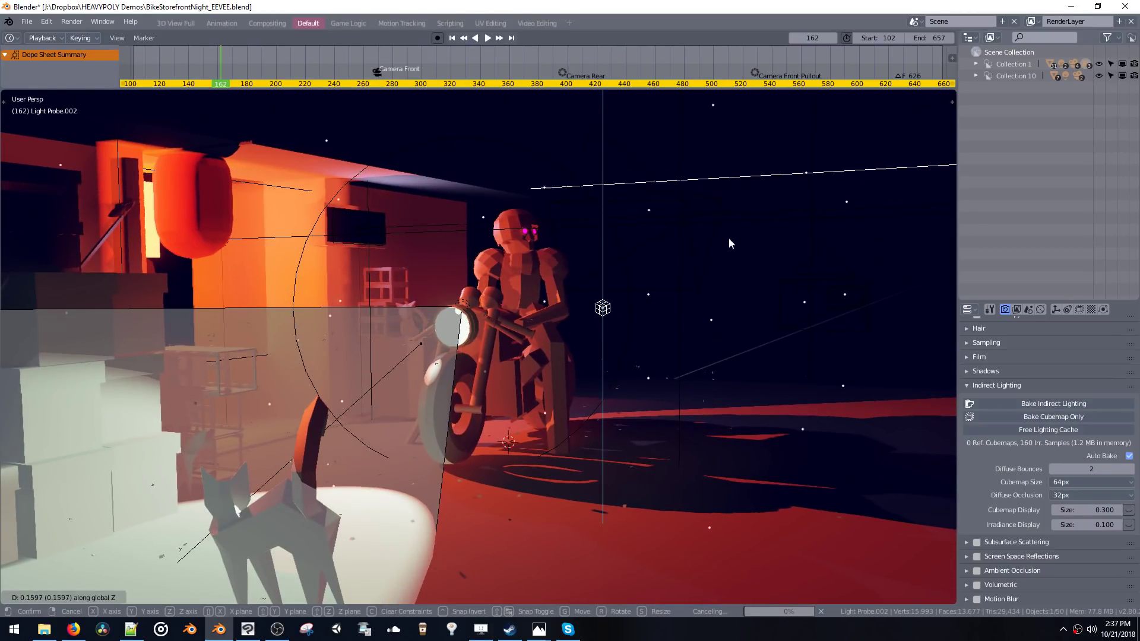
{"action": "left_click", "coordinate": [722, 244]}
{"action": "middle_click_drag", "start_coordinate": [722, 245], "coordinate": [692, 268]}
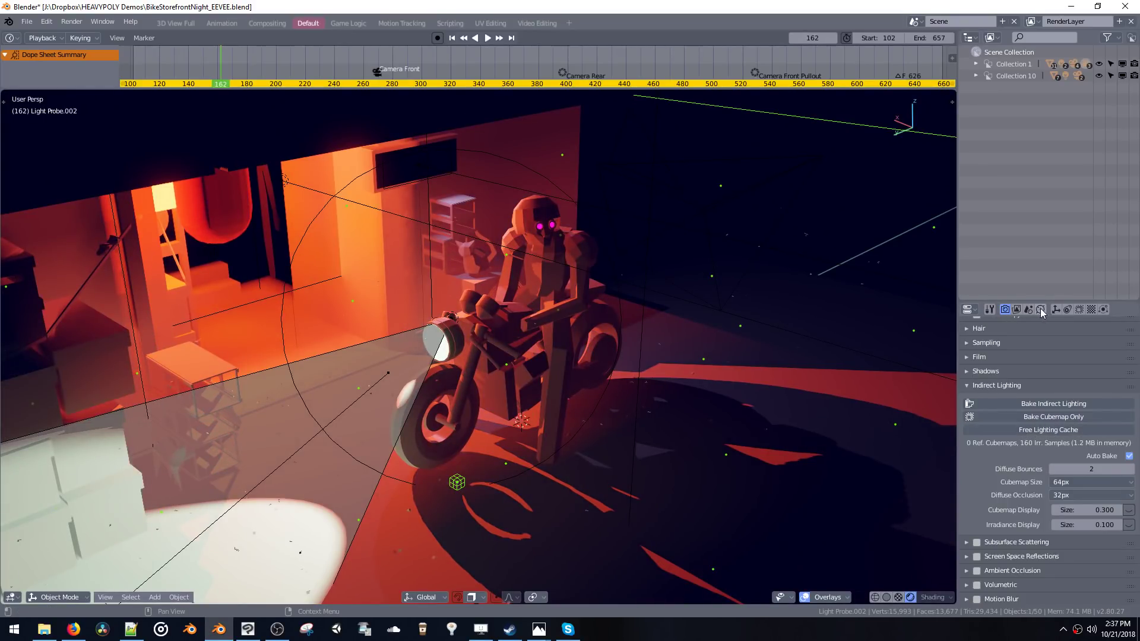
- Expand the Indirect Lighting render settings and free the scene's lighting cache
{"action": "left_click", "coordinate": [988, 387]}
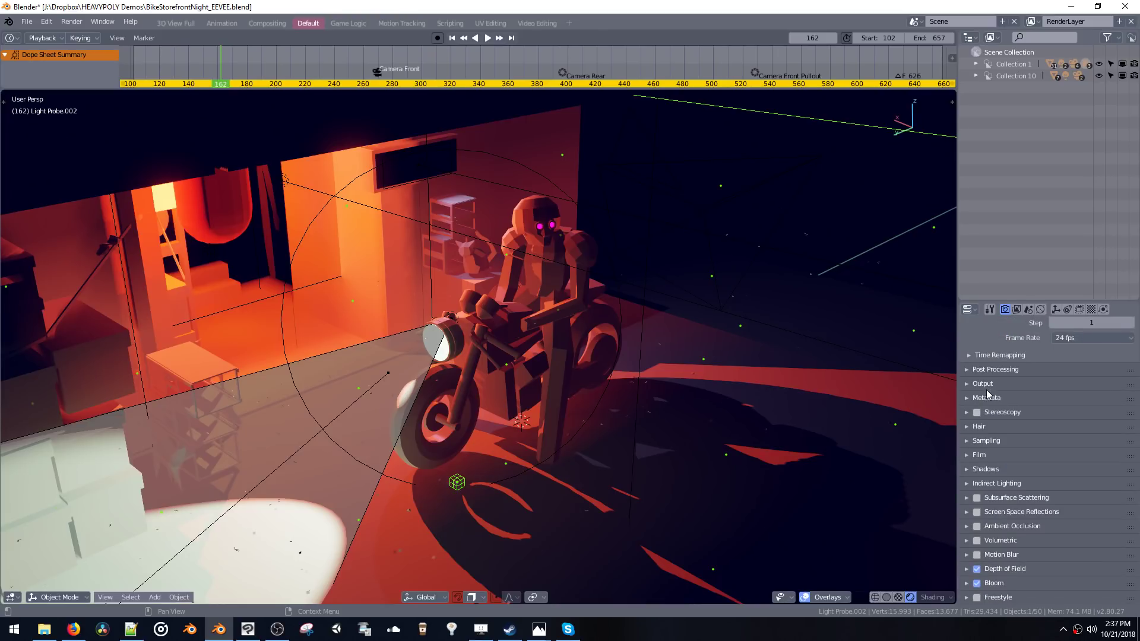
{"action": "left_click", "coordinate": [983, 487]}
{"action": "middle_click_drag", "start_coordinate": [984, 489], "coordinate": [985, 393]}
{"action": "scroll", "coordinate": [991, 398], "scroll_direction": "down", "scroll_amount": 1}
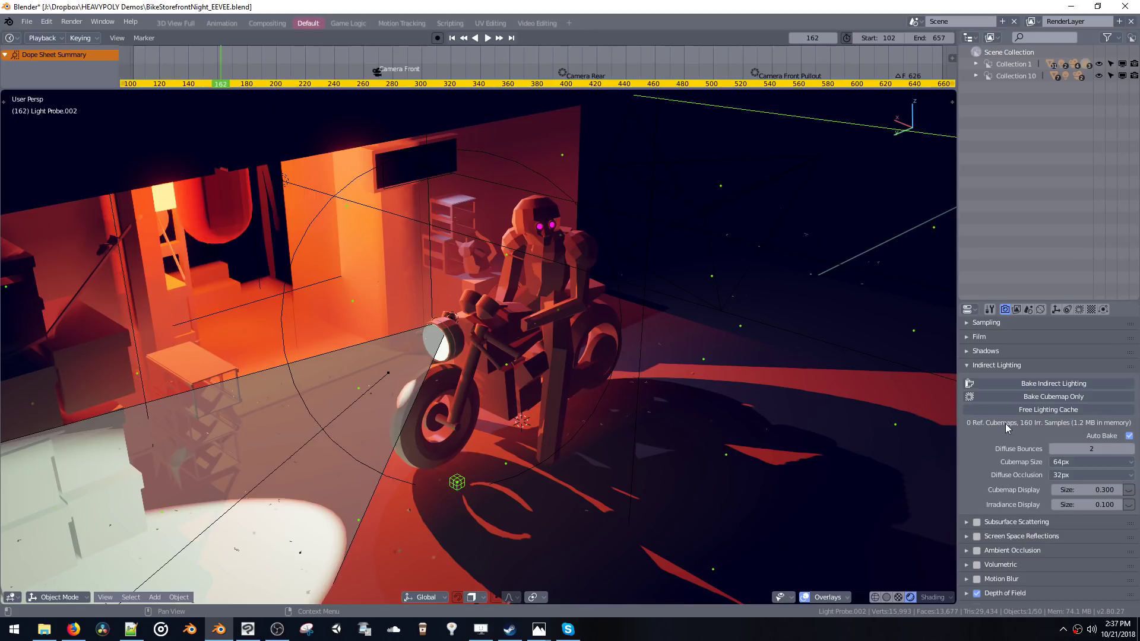
{"action": "left_click", "coordinate": [1035, 409]}
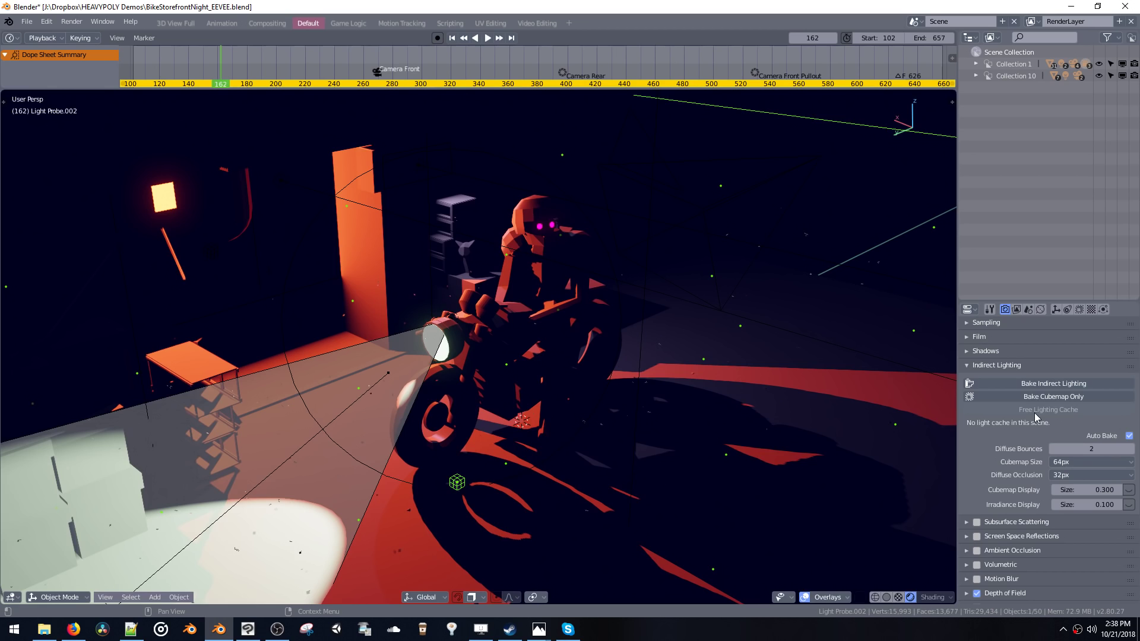
- Bake the lighting of the motorcycle storefront scene and inspect it from another angle
{"action": "key", "text": "g"}
{"action": "middle_click_drag", "start_coordinate": [618, 253], "coordinate": [578, 251]}
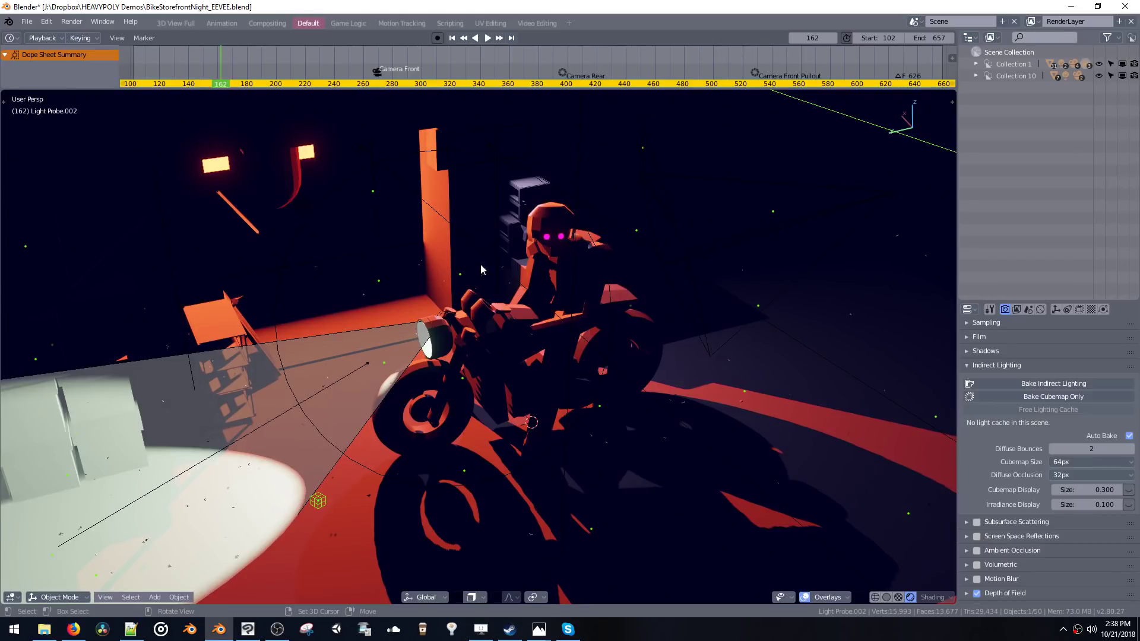
{"action": "middle_click_drag", "start_coordinate": [480, 269], "coordinate": [535, 278]}
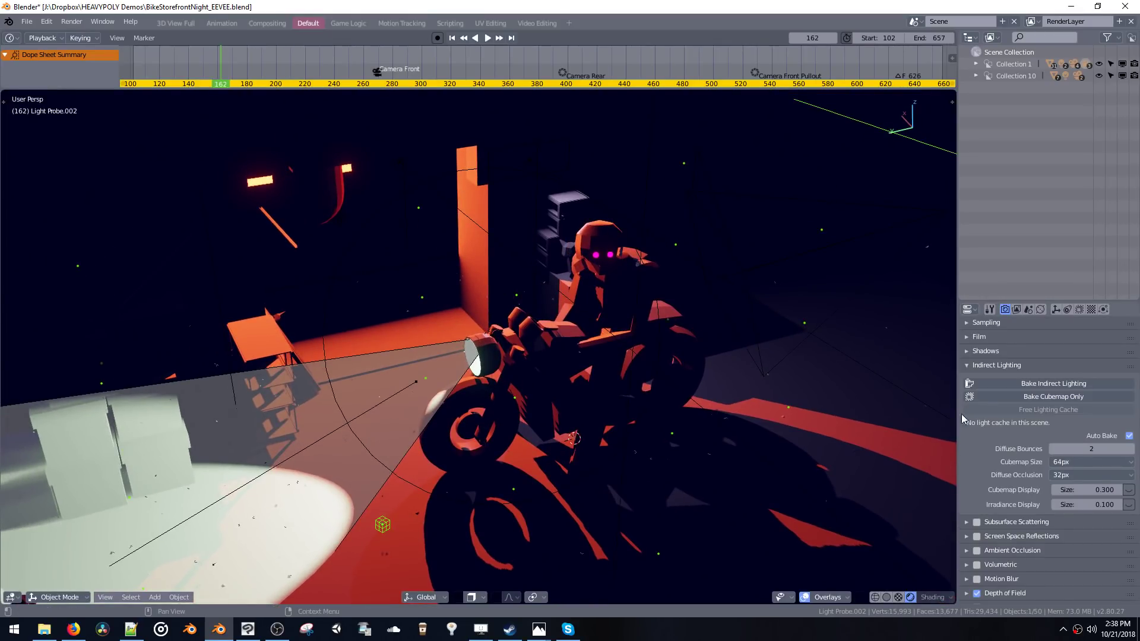
{"action": "key", "text": "z"}
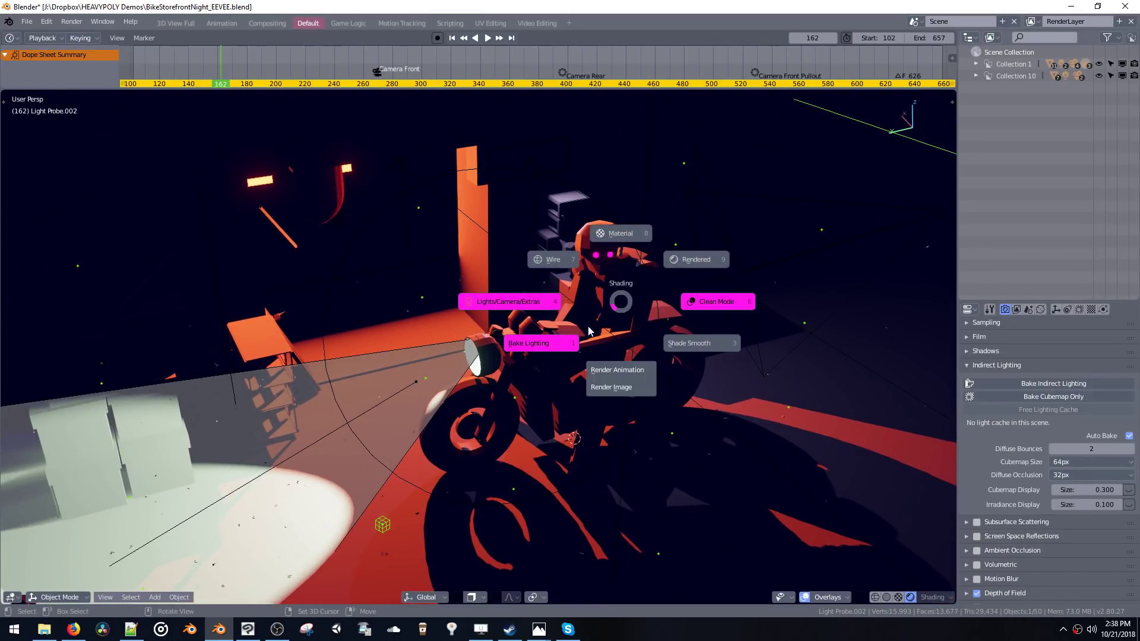
{"action": "left_click", "coordinate": [568, 347]}
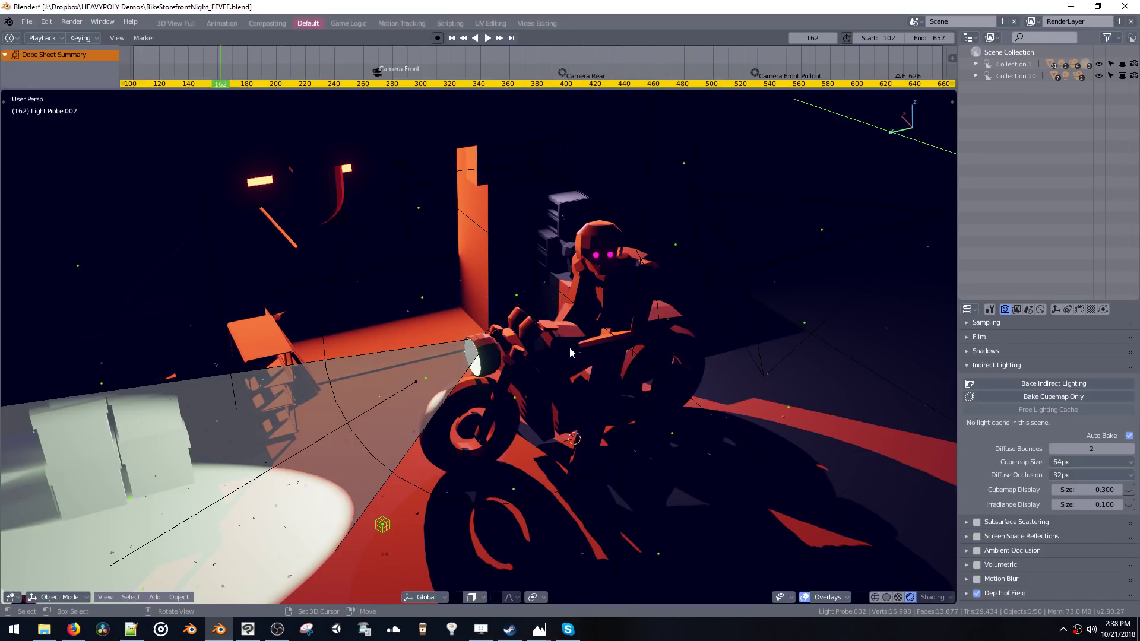
{"action": "middle_click_drag", "start_coordinate": [652, 298], "coordinate": [870, 432]}
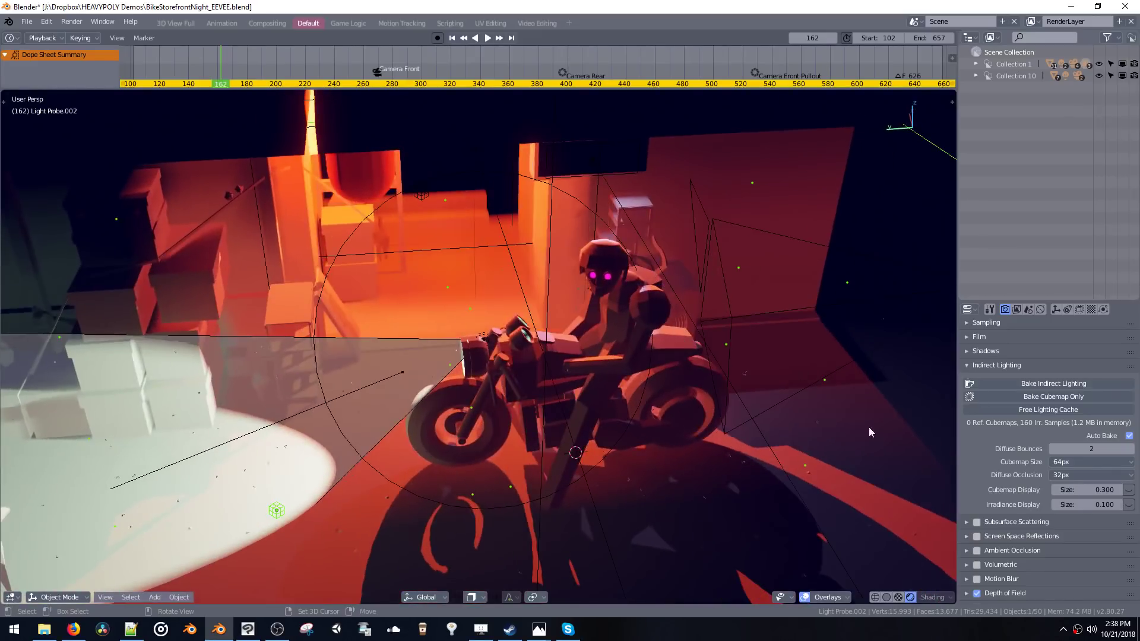
- Show the light probe's data properties and enable Clipping in its viewport display
{"action": "left_click", "coordinate": [1079, 310]}
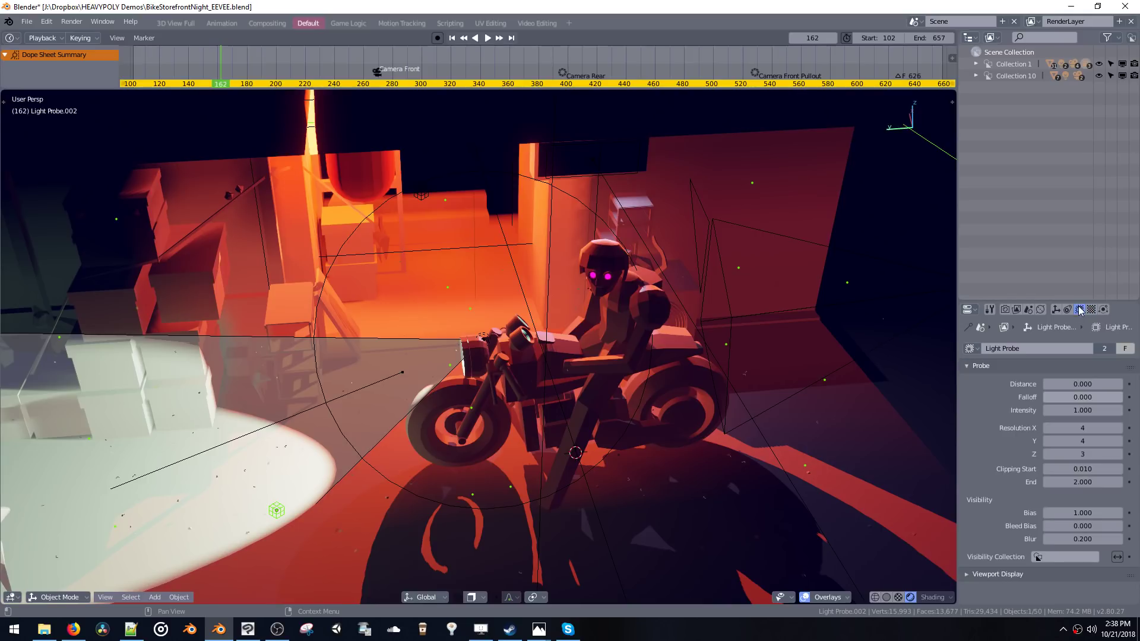
{"action": "left_click", "coordinate": [971, 575]}
{"action": "scroll", "coordinate": [978, 534], "scroll_direction": "down", "scroll_amount": 1}
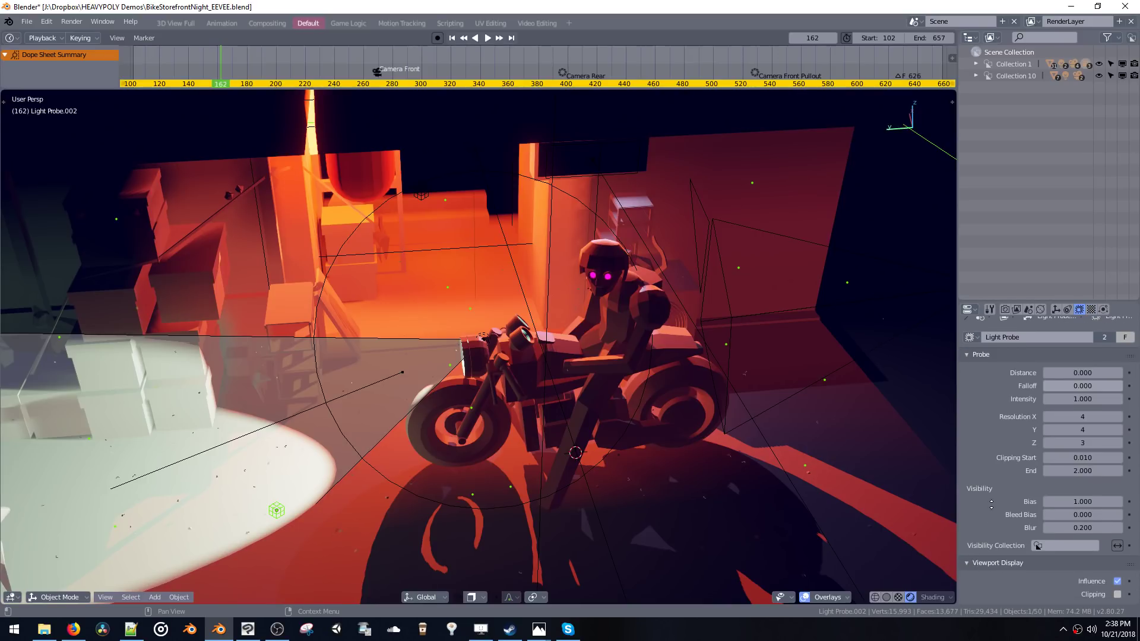
{"action": "left_click", "coordinate": [1118, 596]}
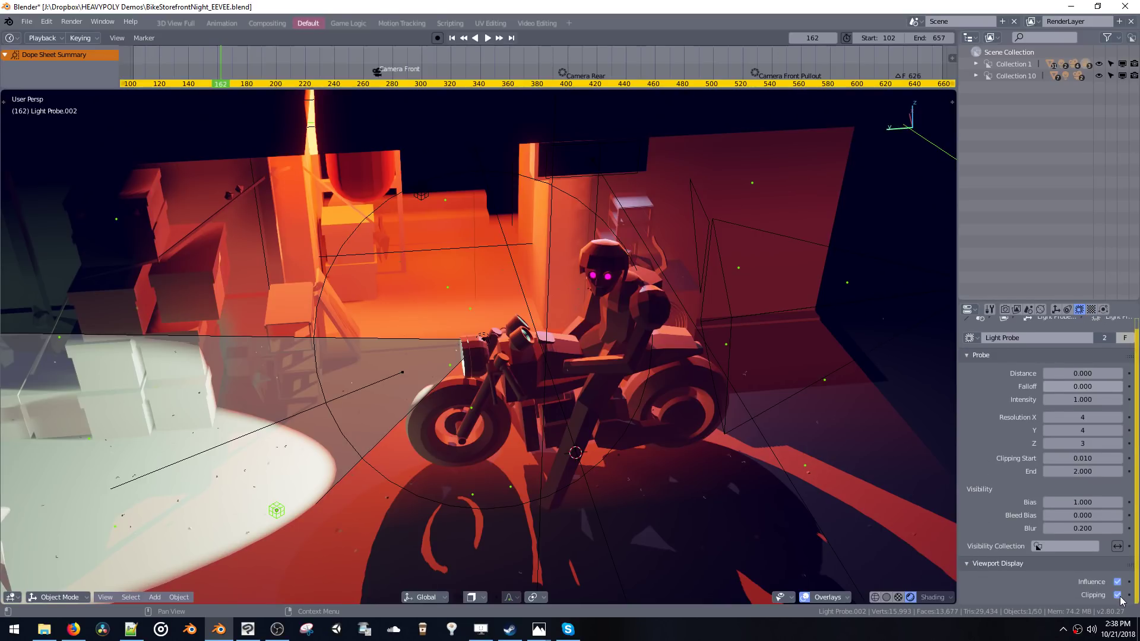
- Lower the light probe's resolution to 2 in X, Y and Z and inspect the lighting around the motorcycle
{"action": "scroll", "coordinate": [1009, 439], "scroll_direction": "up", "scroll_amount": 1}
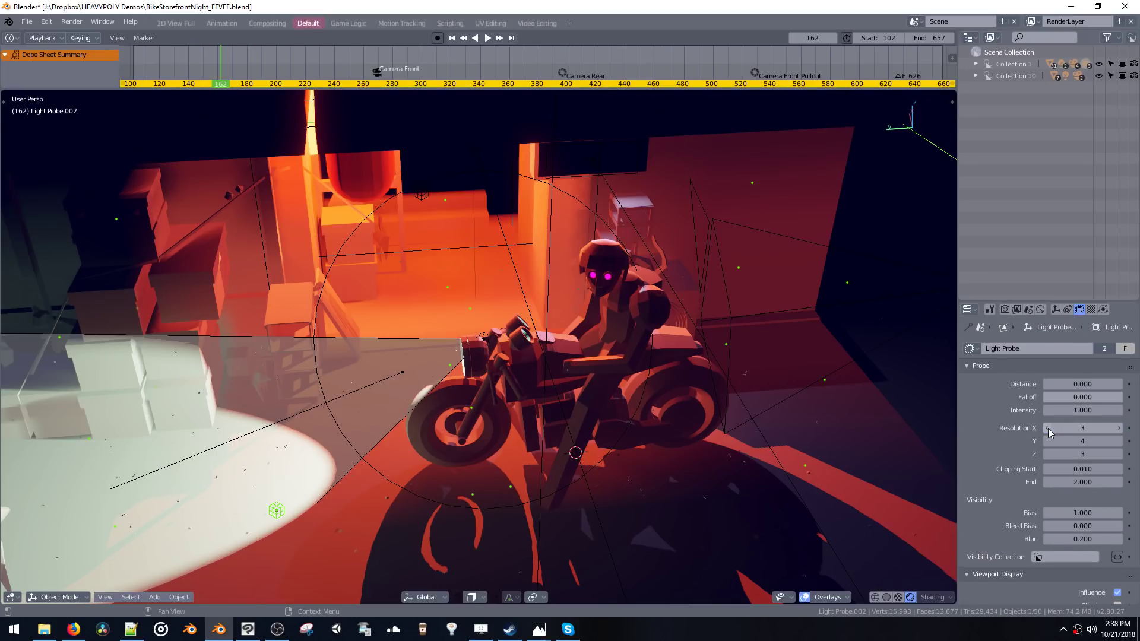
{"action": "scroll", "coordinate": [825, 339], "scroll_direction": "down", "scroll_amount": 3}
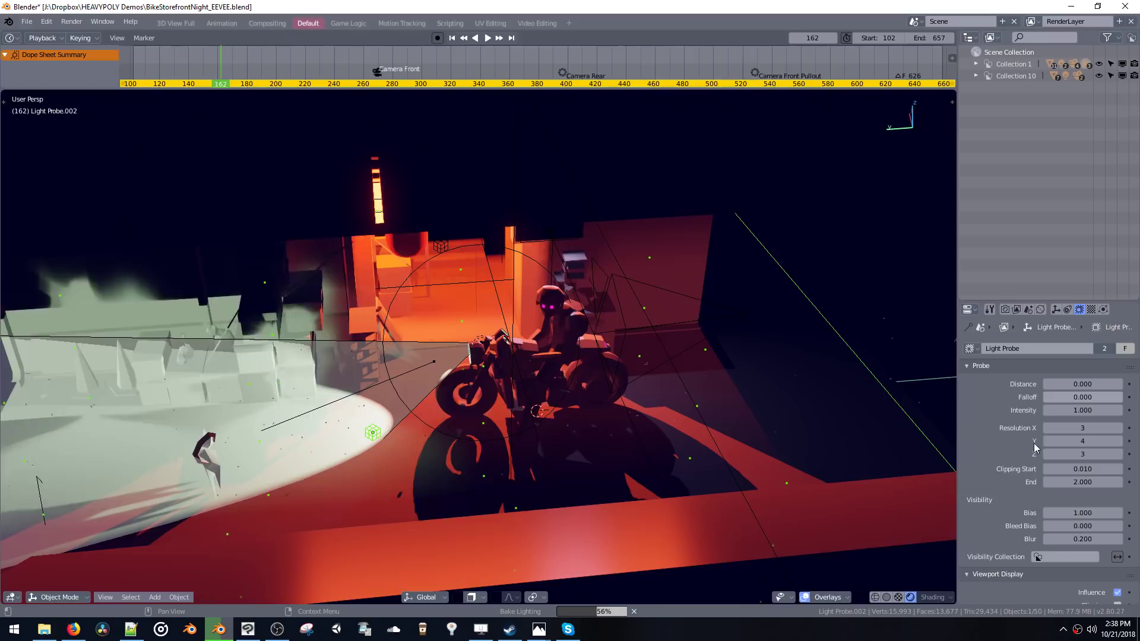
{"action": "left_click", "coordinate": [1048, 429]}
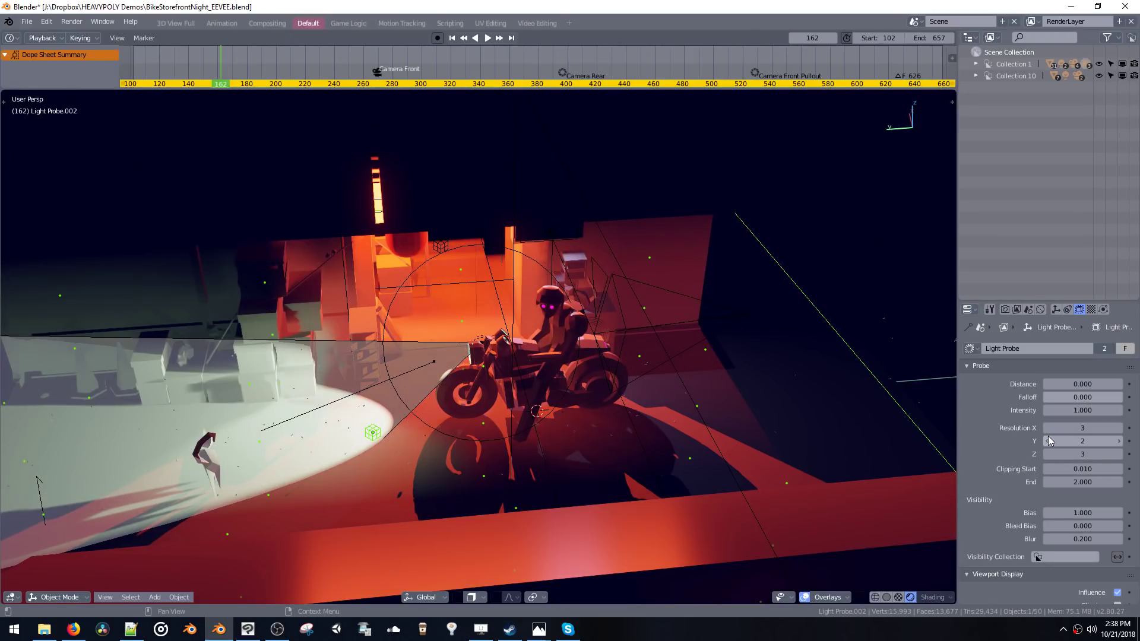
{"action": "left_click", "coordinate": [1048, 441]}
{"action": "left_click", "coordinate": [1046, 454]}
{"action": "middle_click_drag", "start_coordinate": [839, 321], "coordinate": [272, 236]}
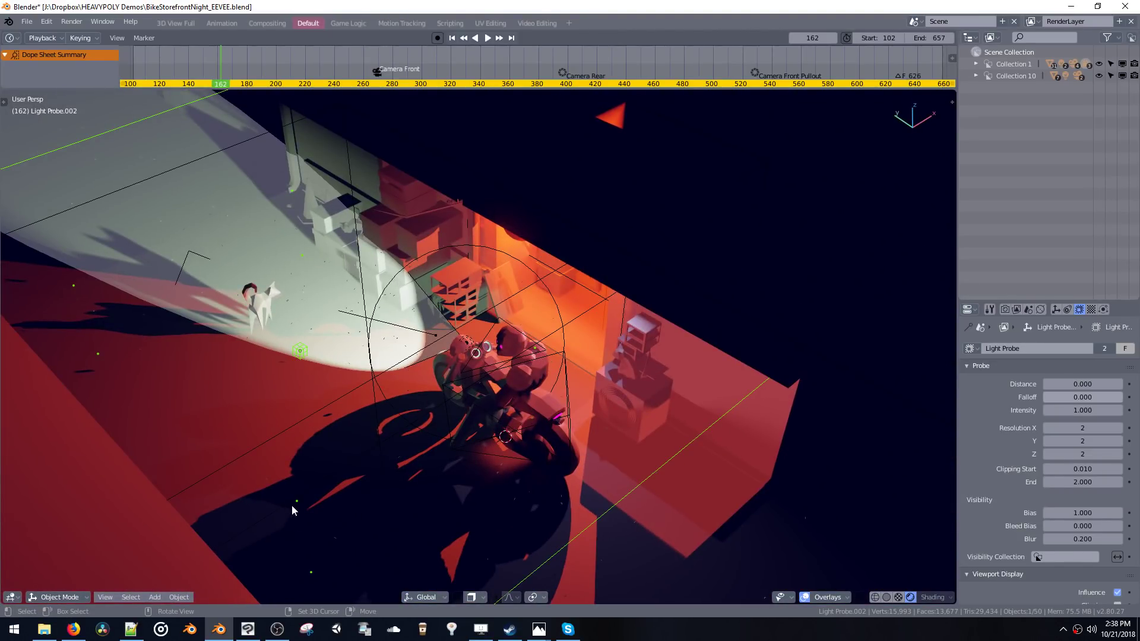
- Raise the light probe's resolution to 4 in X, Y and Z
{"action": "left_click", "coordinate": [1120, 454]}
{"action": "left_click", "coordinate": [1120, 441]}
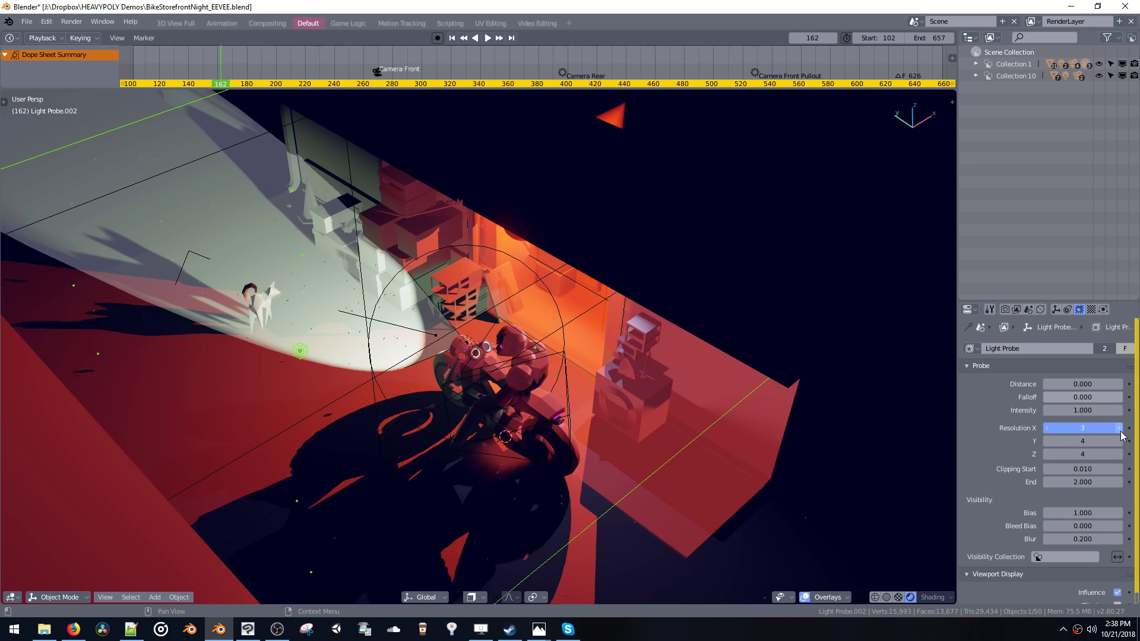
{"action": "left_click", "coordinate": [1120, 428]}
{"action": "middle_click_drag", "start_coordinate": [866, 374], "coordinate": [674, 287], "text": "alt"}
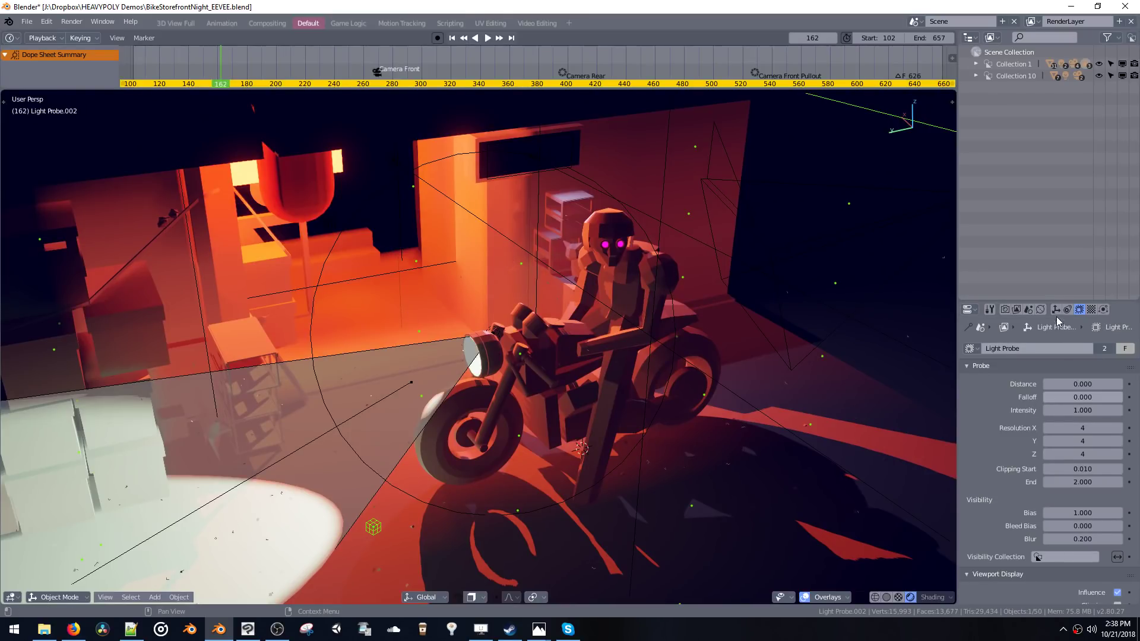
- Set Diffuse Occlusion to 64px in the Indirect Lighting render settings
{"action": "left_click", "coordinate": [1003, 310]}
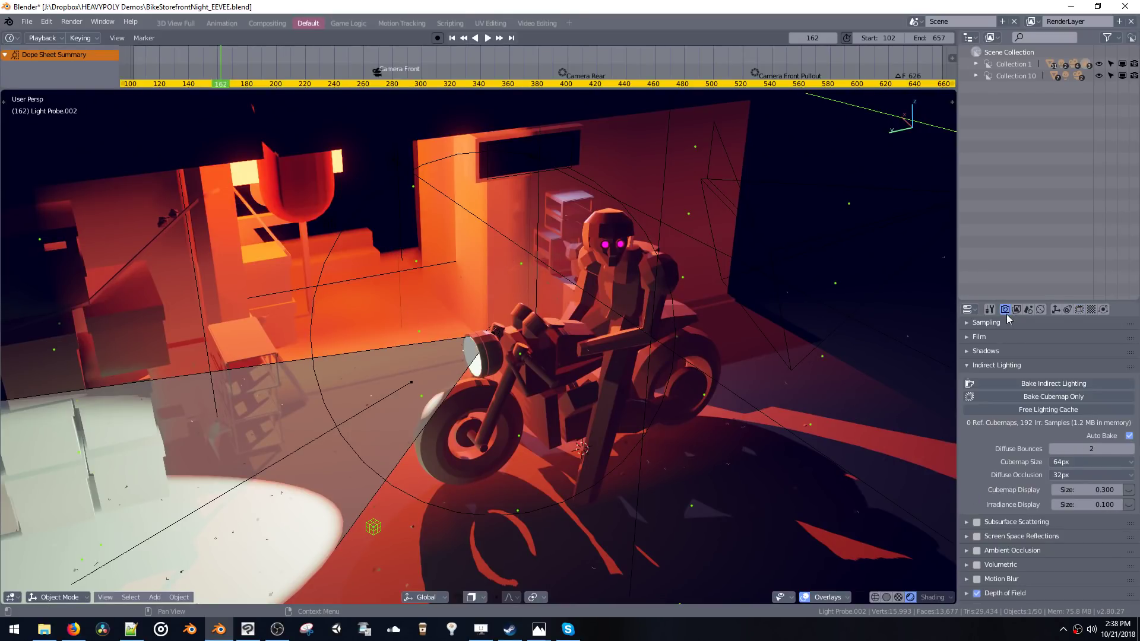
{"action": "left_click", "coordinate": [1059, 475]}
{"action": "left_click", "coordinate": [1041, 421]}
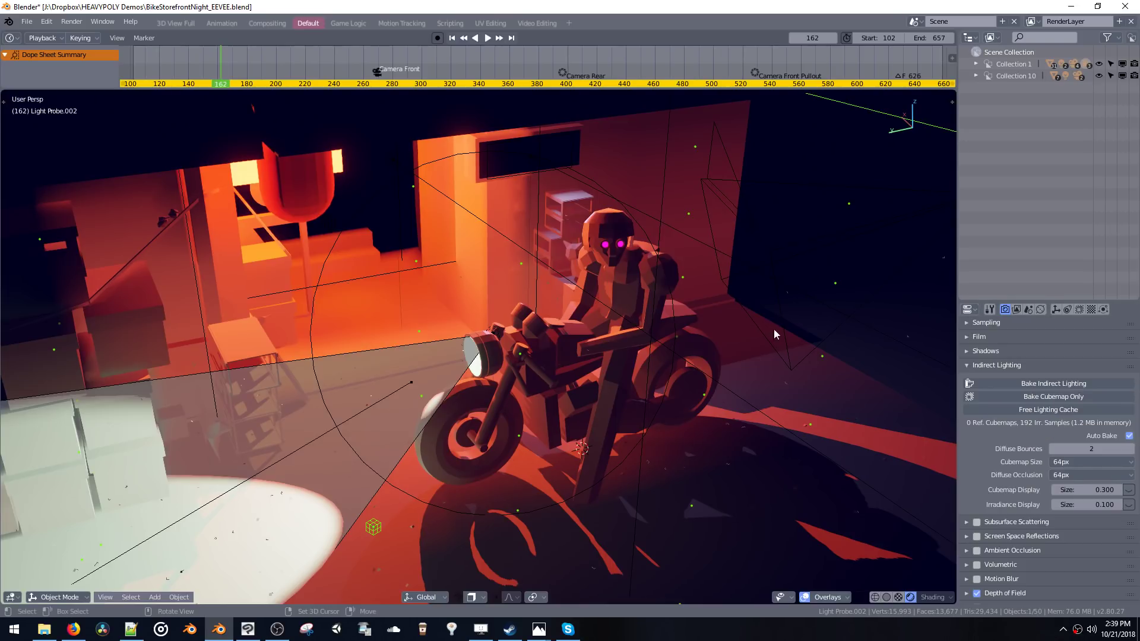
{"action": "middle_click_drag", "start_coordinate": [774, 329], "coordinate": [671, 259]}
- Set Diffuse Bounces to 1, bake the lighting and inspect the motorcycle scene
{"action": "left_click", "coordinate": [1131, 450]}
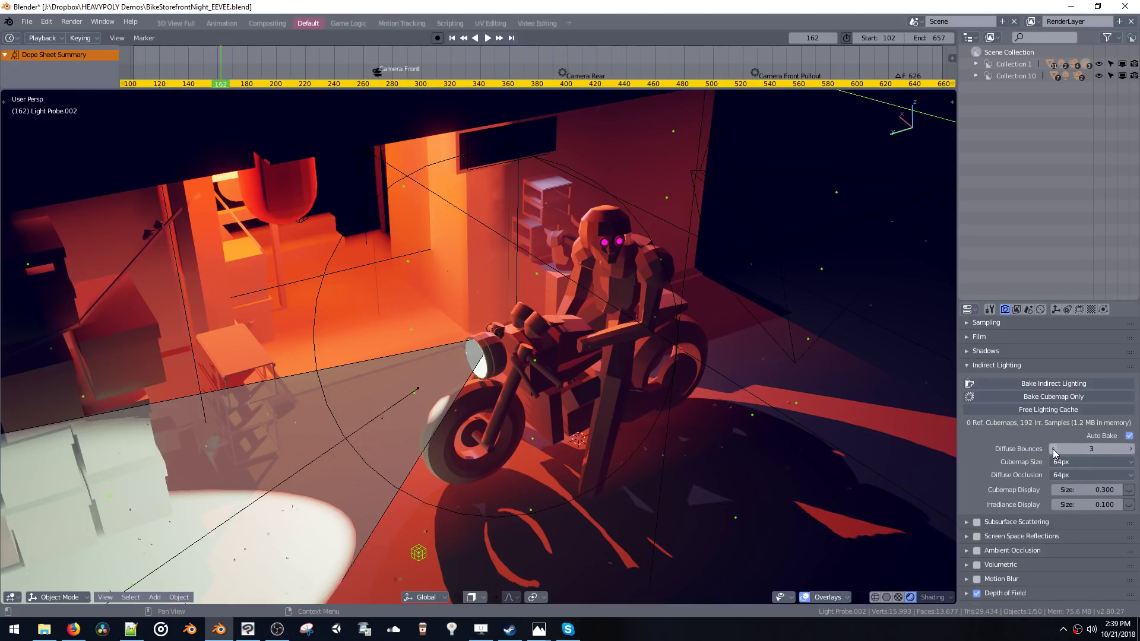
{"action": "left_click", "coordinate": [1054, 449]}
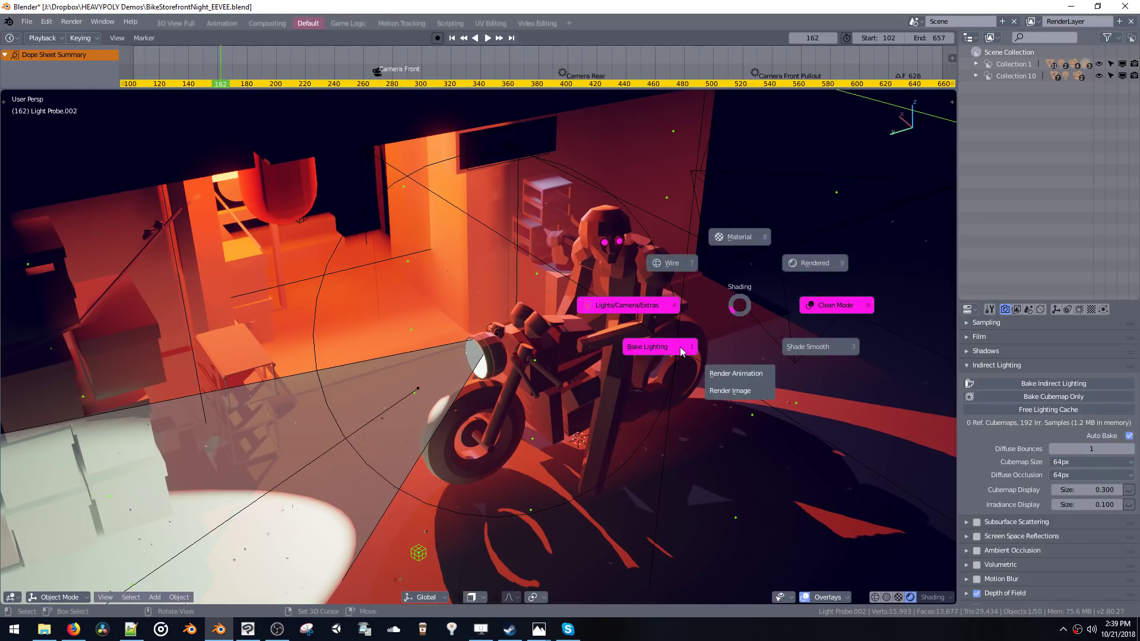
{"action": "middle_click_drag", "start_coordinate": [682, 349], "coordinate": [540, 395]}
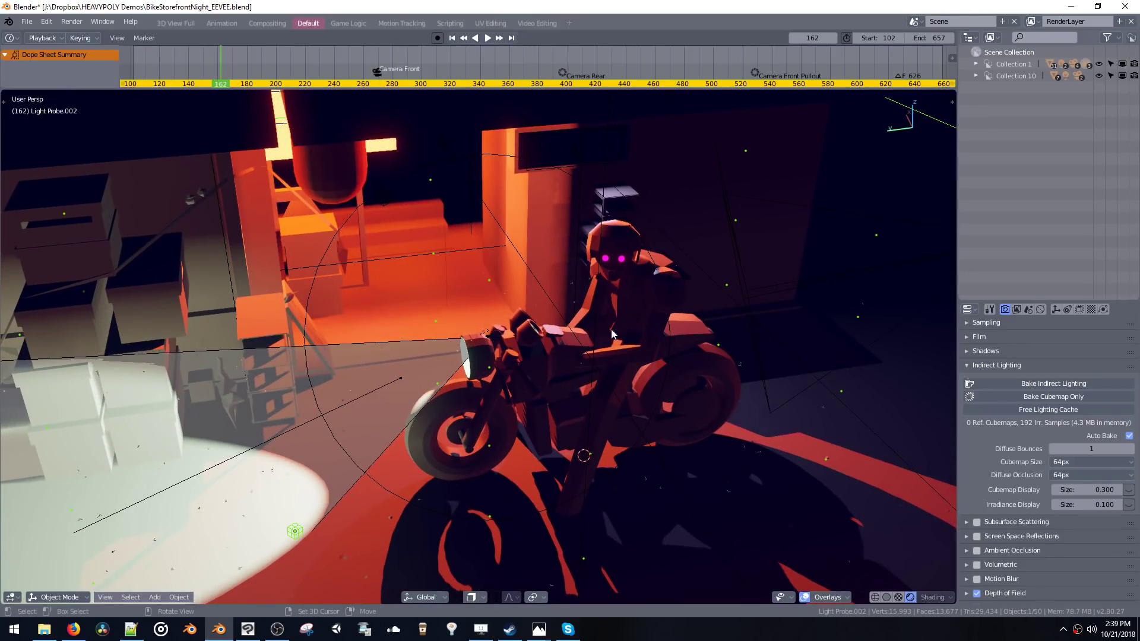
- Set Diffuse Bounces to 2 and bake the lighting again
{"action": "left_click", "coordinate": [1128, 449]}
{"action": "key", "text": "z"}
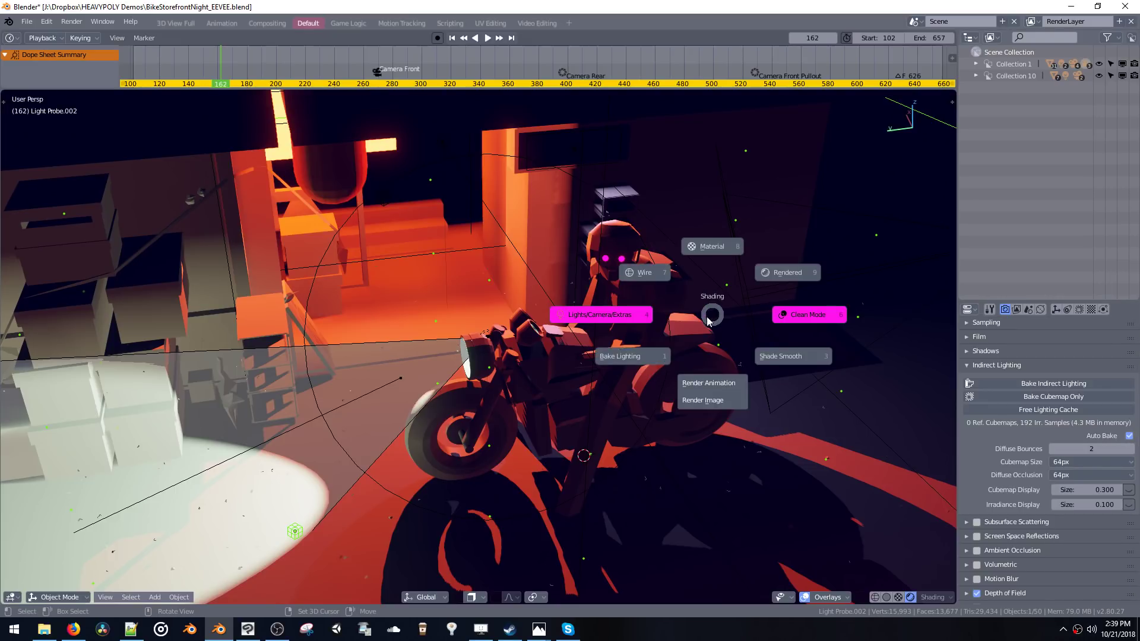
{"action": "left_click", "coordinate": [670, 355]}
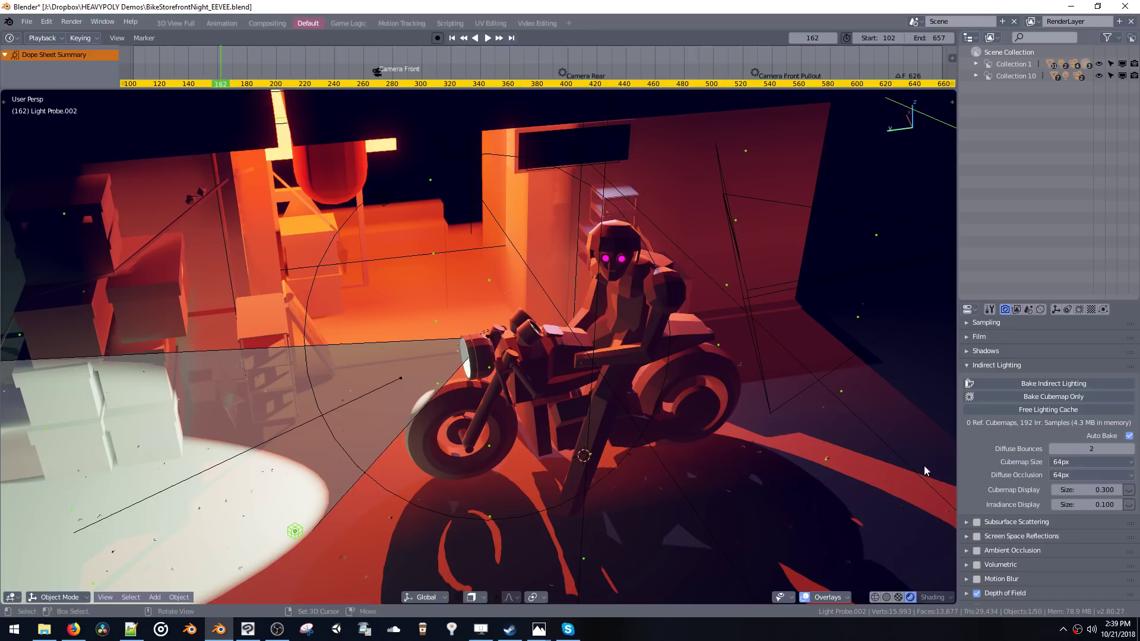
- Increase Diffuse Bounces to 3 and rebake the lighting
{"action": "left_click", "coordinate": [1128, 449]}
{"action": "key", "text": "shift+q"}
{"action": "left_click", "coordinate": [618, 355]}
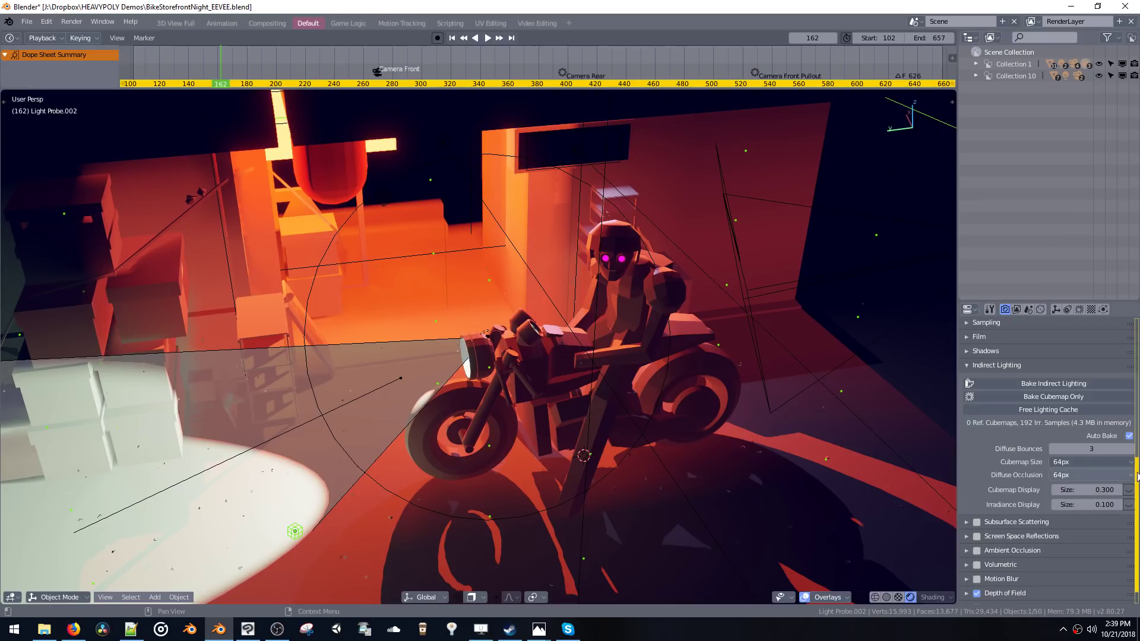
- Increase Diffuse Bounces to 4, rebake the lighting and inspect the motorcycle from a slightly different angle
{"action": "left_click", "coordinate": [1128, 449]}
{"action": "key", "text": "shift+q"}
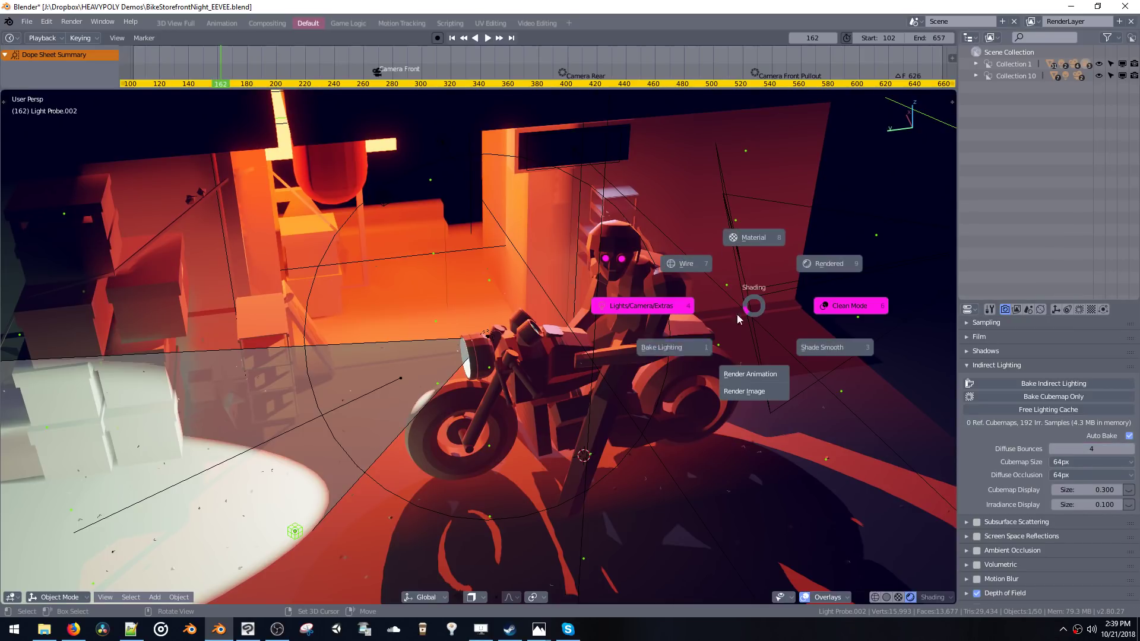
{"action": "left_click", "coordinate": [685, 349]}
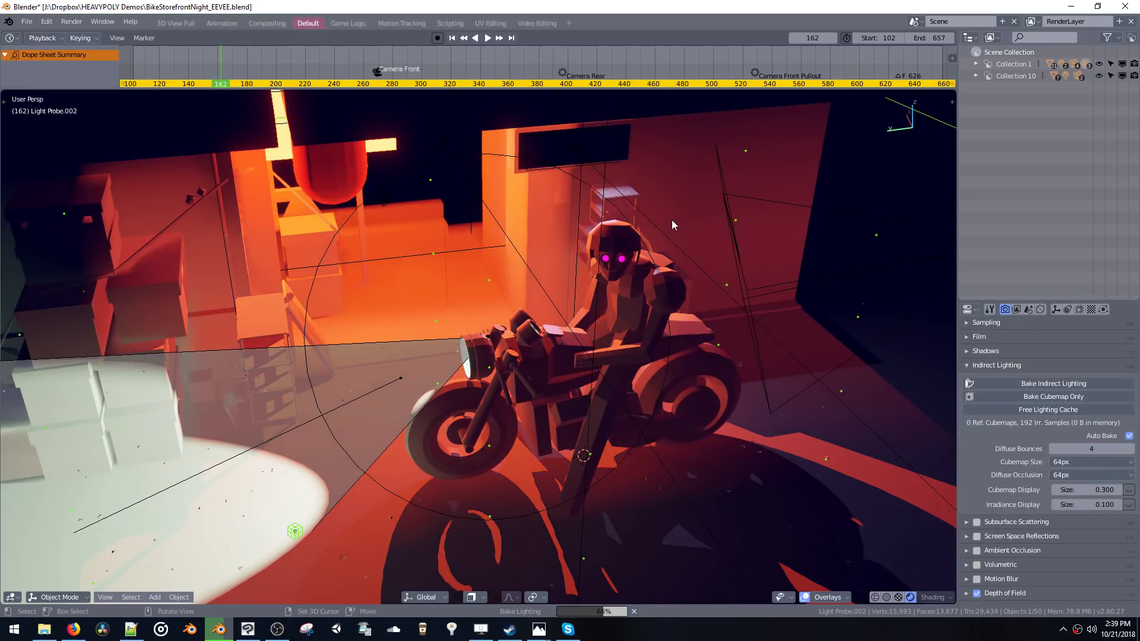
{"action": "middle_click_drag", "start_coordinate": [674, 221], "coordinate": [619, 281]}
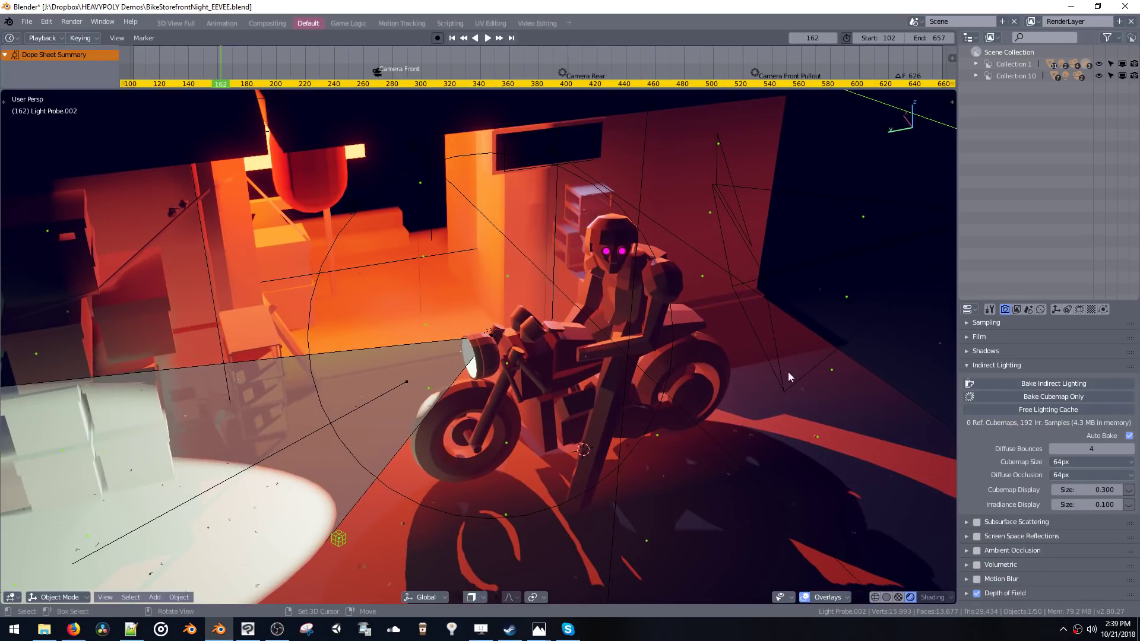
- Reduce Diffuse Bounces to 2 in the Indirect Lighting settings
{"action": "left_click", "coordinate": [1054, 448]}
{"action": "left_click", "coordinate": [1054, 449]}
{"action": "mouse_move", "coordinate": [690, 332]}
{"action": "middle_mouse_down"}
{"action": "mouse_move", "coordinate": [576, 290]}
{"action": "mouse_move", "coordinate": [625, 315]}
{"action": "mouse_move", "coordinate": [657, 308]}
{"action": "mouse_move", "coordinate": [697, 326]}
{"action": "middle_mouse_up"}
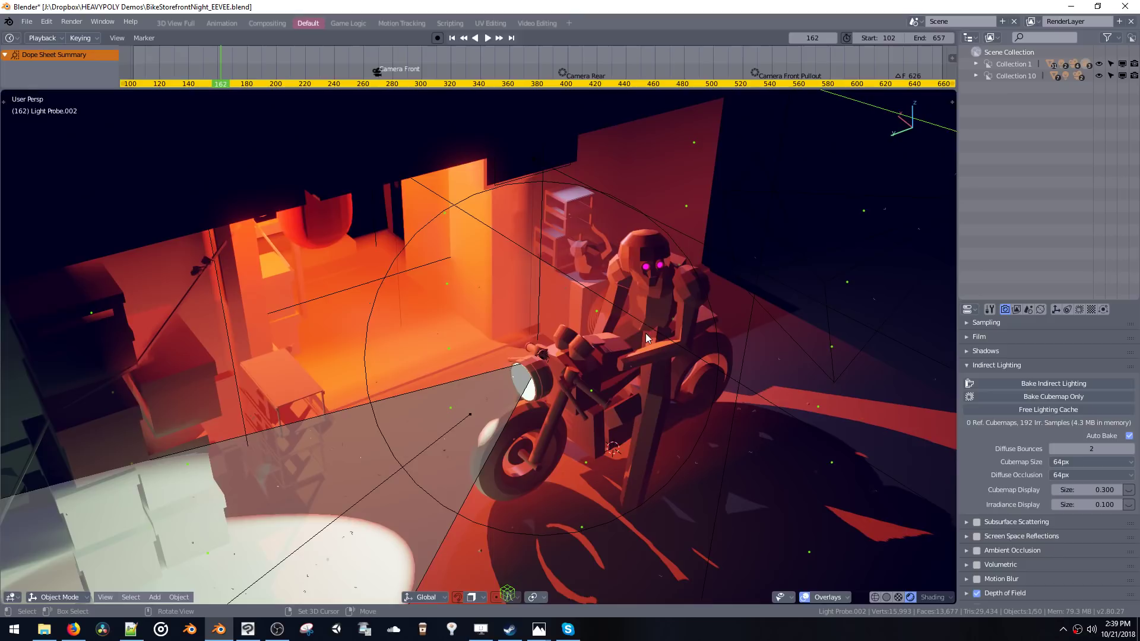
- Add a point light to the night scene
{"action": "scroll", "coordinate": [643, 291], "scroll_direction": "down", "scroll_amount": 4}
{"action": "middle_click_drag", "start_coordinate": [628, 299], "coordinate": [589, 329]}
{"action": "key", "text": "shift+a"}
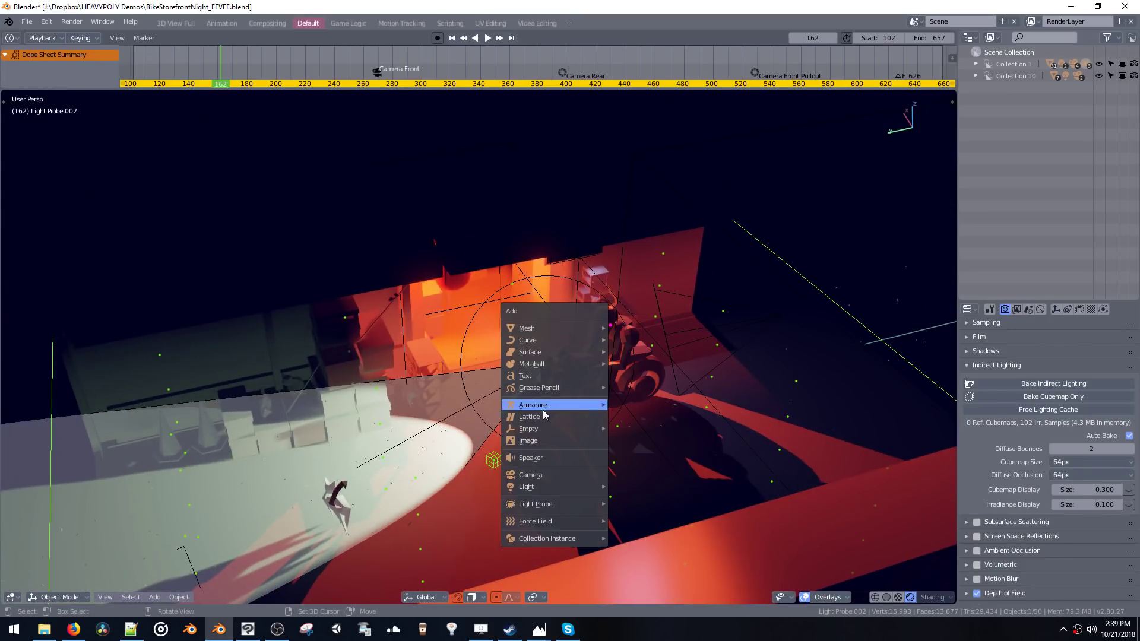
{"action": "mouse_move", "coordinate": [542, 428]}
{"action": "mouse_move", "coordinate": [537, 487]}
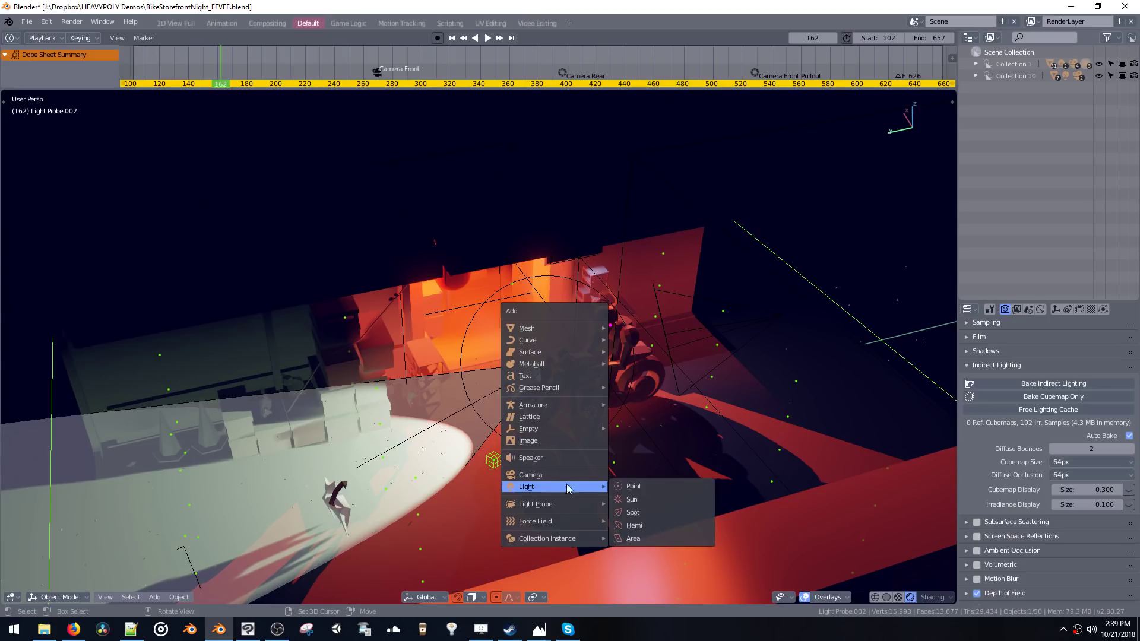
{"action": "left_click", "coordinate": [621, 486]}
- Move the point light by -2.111 along X and raise it about 1.9 along Z
{"action": "middle_click_drag", "start_coordinate": [593, 439], "coordinate": [641, 365]}
{"action": "key", "text": "g"}
{"action": "key", "text": "shift+z"}
{"action": "left_click", "coordinate": [739, 379]}
{"action": "key", "text": "g"}
{"action": "key", "text": "z"}
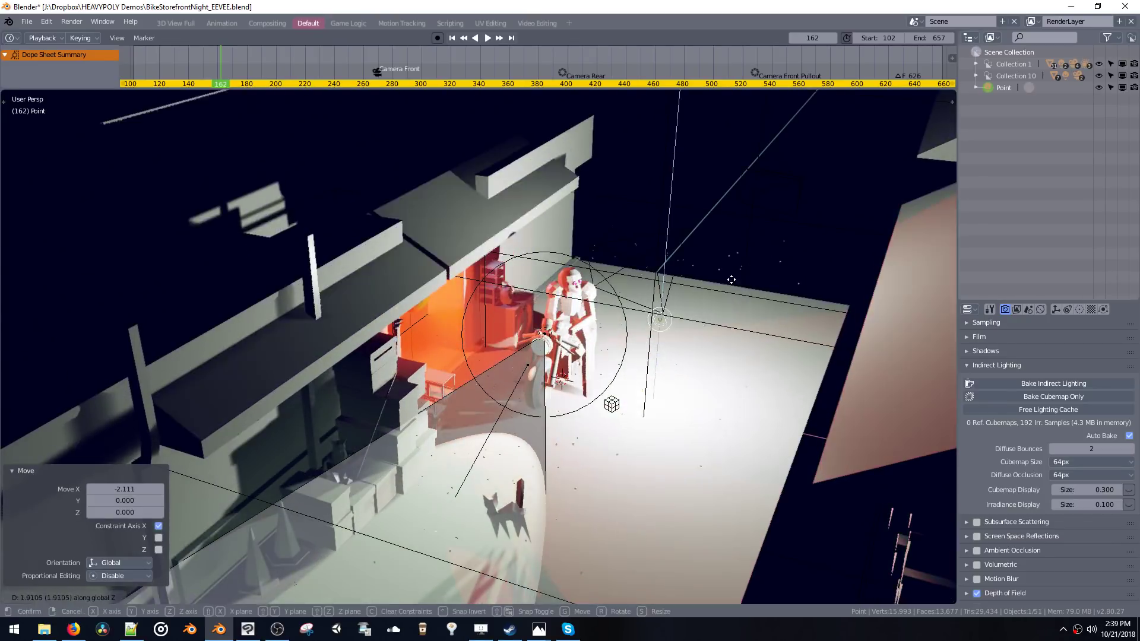
{"action": "left_click", "coordinate": [728, 286]}
- Move the point light by -4.266 along Y and raise it by 1.057 along Z
{"action": "middle_click_drag", "start_coordinate": [729, 286], "coordinate": [658, 306]}
{"action": "key", "text": "g"}
{"action": "key", "text": "y"}
{"action": "left_click", "coordinate": [823, 313]}
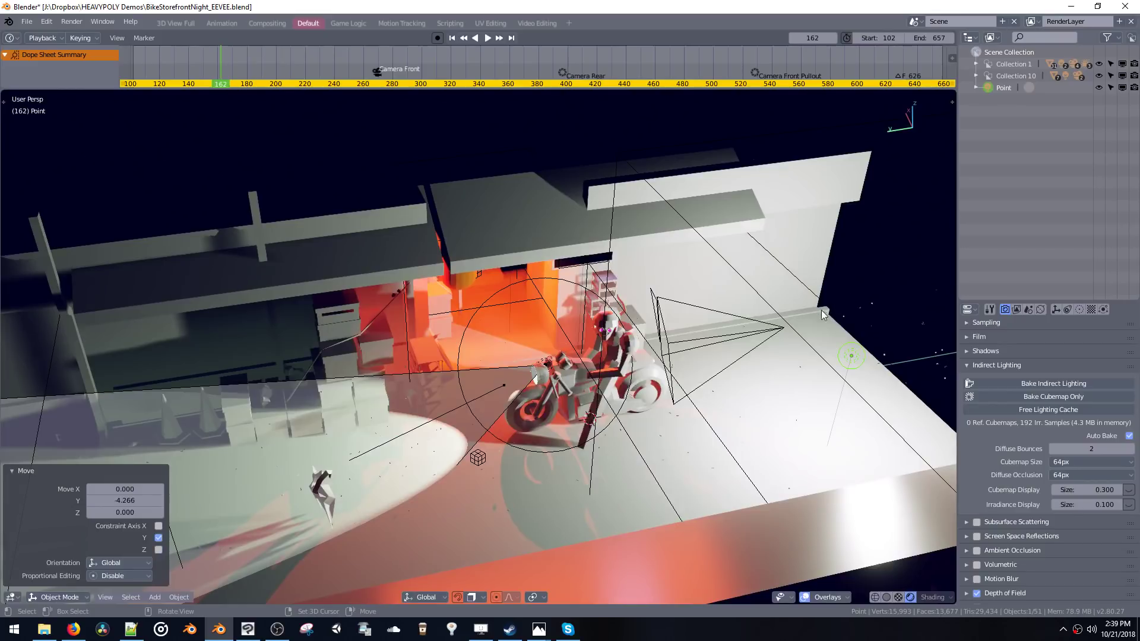
{"action": "key", "text": "g"}
{"action": "key", "text": "z"}
{"action": "left_click", "coordinate": [828, 280]}
- Bake the lighting with the new point light and view the motorcycle from closer up
{"action": "key", "text": "z"}
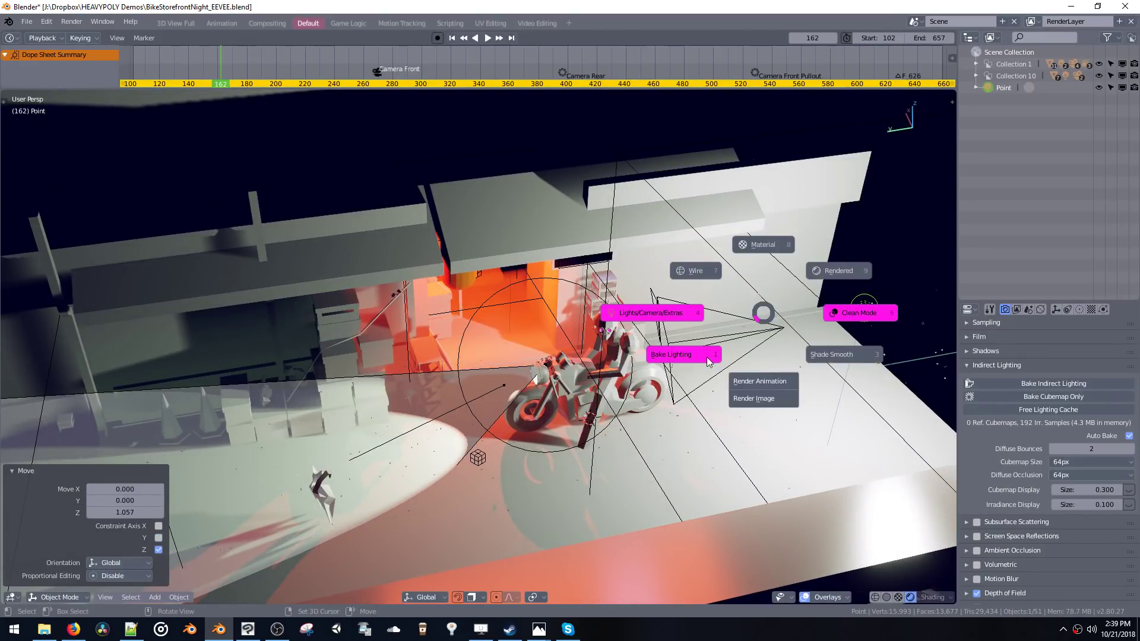
{"action": "left_click", "coordinate": [706, 358]}
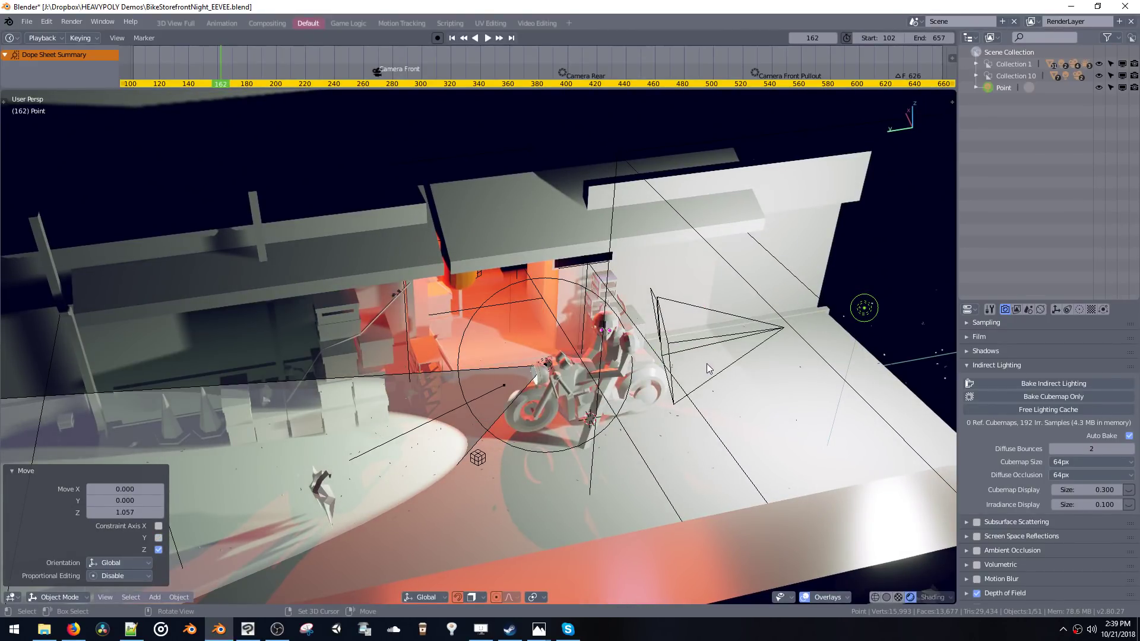
{"action": "middle_click_drag", "start_coordinate": [706, 364], "coordinate": [644, 275]}
{"action": "middle_click_drag", "start_coordinate": [644, 274], "coordinate": [666, 299], "text": "ctrl"}
- Change the point light's color to bright green
{"action": "left_click", "coordinate": [1078, 310]}
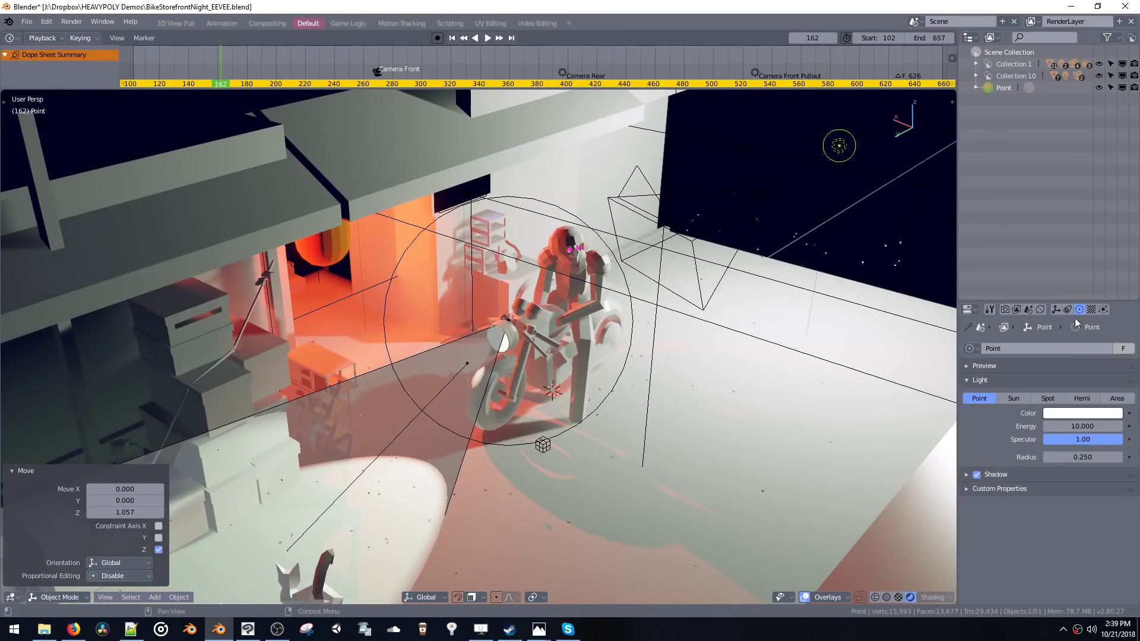
{"action": "left_click", "coordinate": [1075, 414]}
{"action": "left_click", "coordinate": [1053, 265]}
- Rebake the lighting with the green light, then hide the viewport overlays for a clean close view
{"action": "middle_click_drag", "start_coordinate": [926, 264], "coordinate": [692, 279]}
{"action": "key", "text": "z"}
{"action": "left_click", "coordinate": [650, 320]}
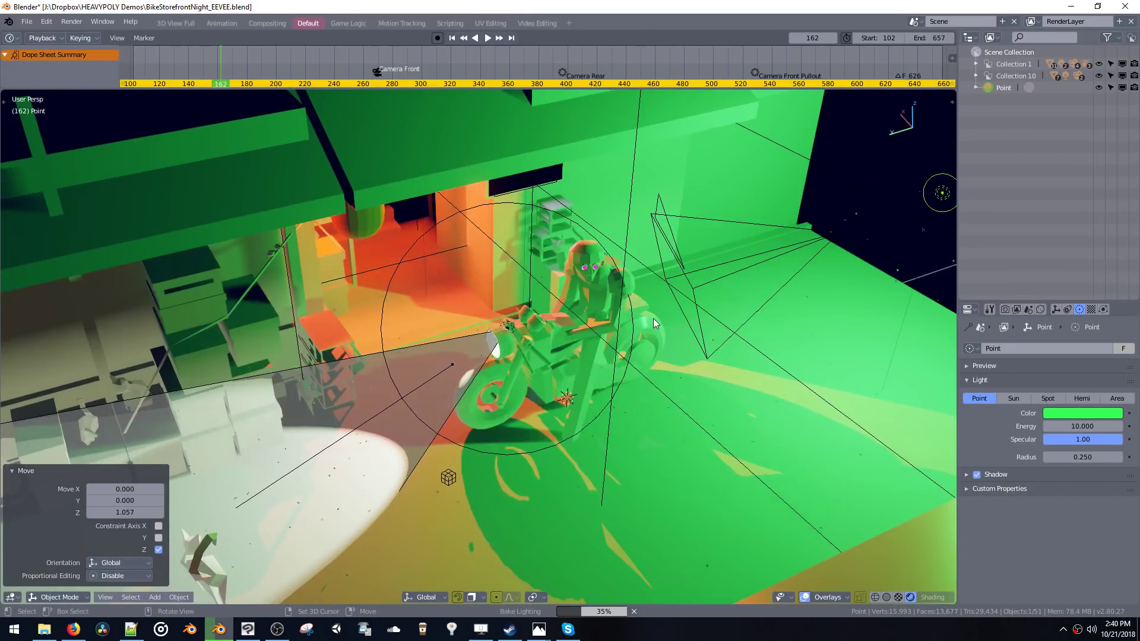
{"action": "mouse_move", "coordinate": [653, 320]}
{"action": "middle_mouse_down"}
{"action": "mouse_move", "coordinate": [719, 280]}
{"action": "mouse_move", "coordinate": [679, 273]}
{"action": "mouse_move", "coordinate": [728, 261]}
{"action": "mouse_move", "coordinate": [768, 233]}
{"action": "mouse_move", "coordinate": [682, 289]}
{"action": "mouse_move", "coordinate": [654, 250]}
{"action": "mouse_move", "coordinate": [536, 240]}
{"action": "mouse_move", "coordinate": [496, 213]}
{"action": "mouse_move", "coordinate": [655, 222]}
{"action": "mouse_move", "coordinate": [645, 330]}
{"action": "mouse_move", "coordinate": [668, 288]}
{"action": "mouse_move", "coordinate": [679, 291]}
{"action": "mouse_move", "coordinate": [629, 303]}
{"action": "mouse_move", "coordinate": [731, 304]}
{"action": "mouse_move", "coordinate": [636, 307]}
{"action": "mouse_move", "coordinate": [647, 299]}
{"action": "middle_mouse_up"}
{"action": "scroll", "coordinate": [654, 250], "scroll_direction": "up", "scroll_amount": 6}
{"action": "key", "text": "shift+alt+z"}
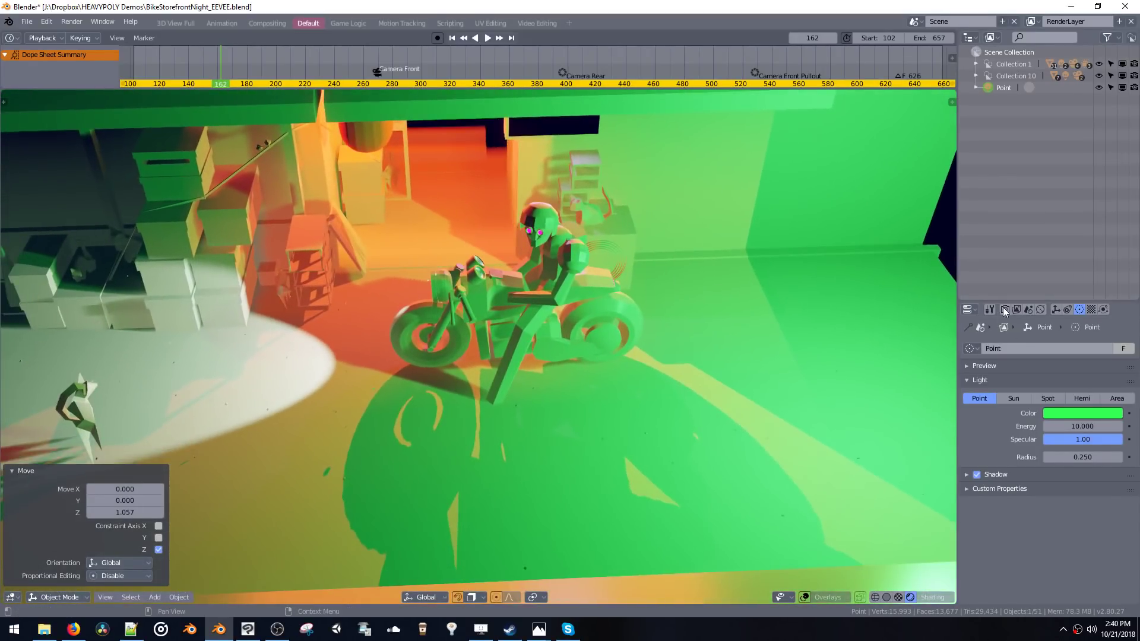
- Enable Volumetric in the render settings and inspect the scene from a different angle
{"action": "left_click", "coordinate": [1004, 309]}
{"action": "left_click", "coordinate": [976, 564]}
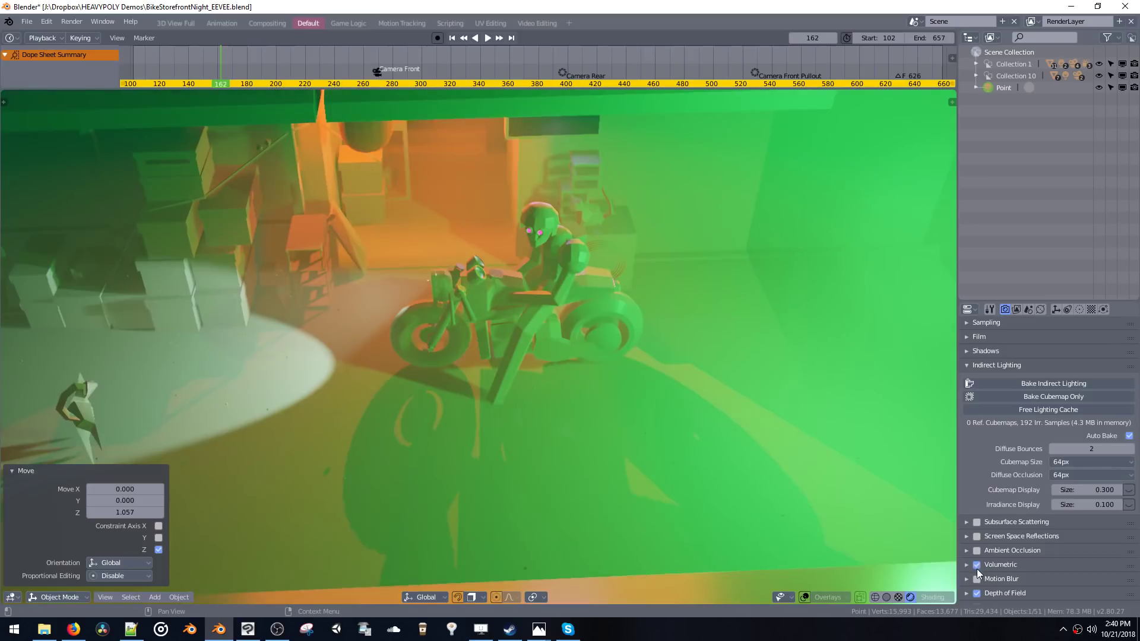
{"action": "middle_click_drag", "start_coordinate": [736, 380], "coordinate": [715, 313]}
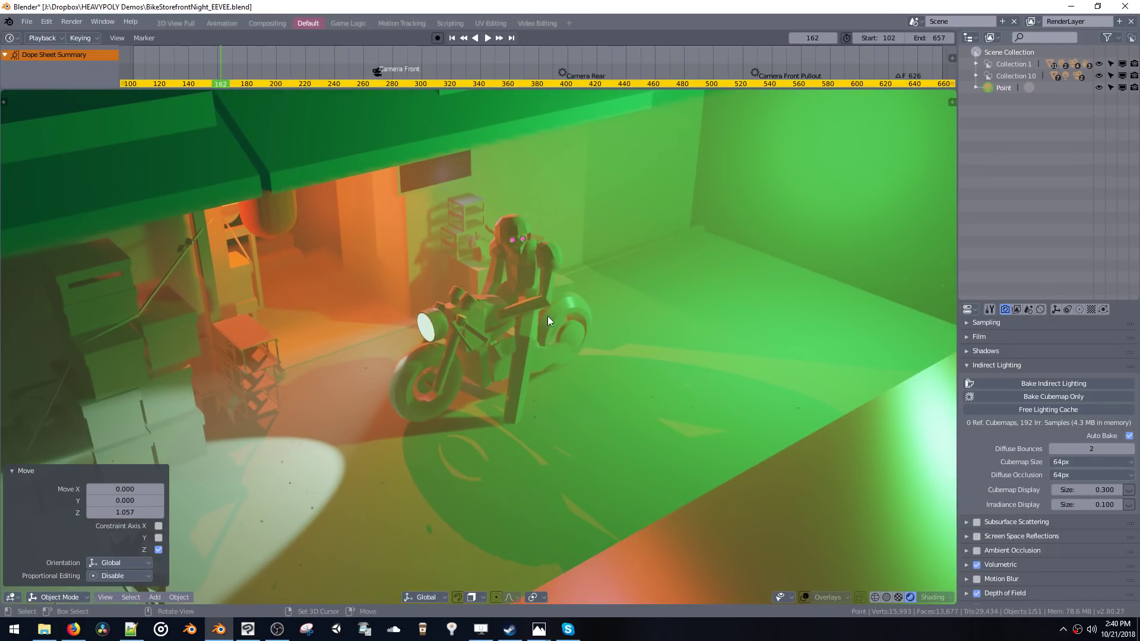
- Delete the green point light from the scene
{"action": "left_click", "coordinate": [975, 87]}
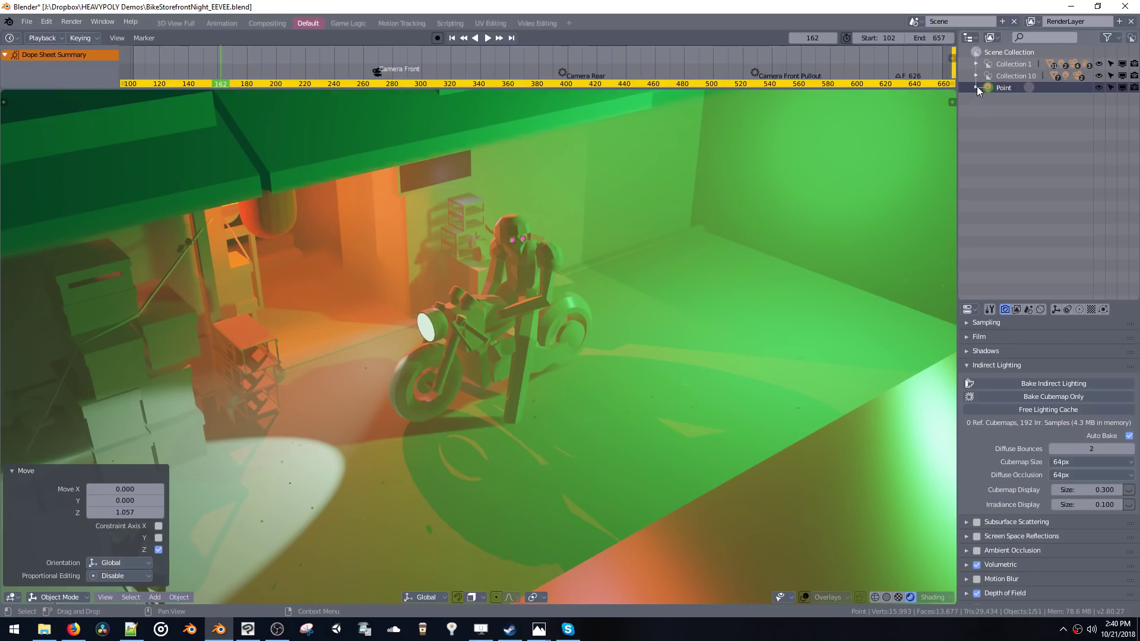
{"action": "left_click", "coordinate": [1007, 101]}
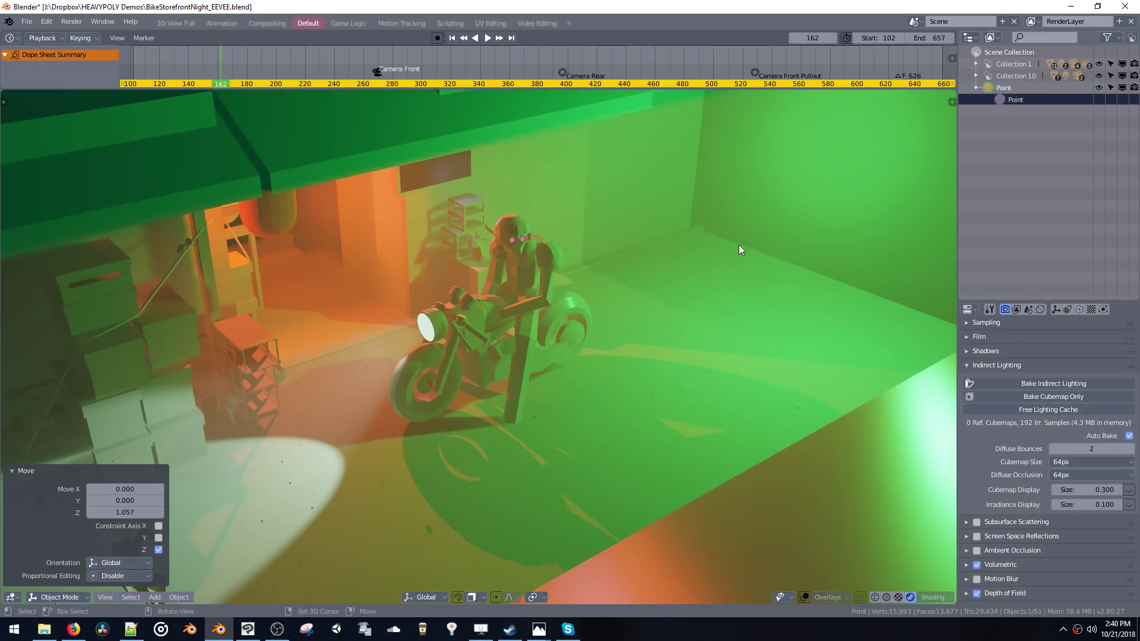
{"action": "key", "text": "Delete"}
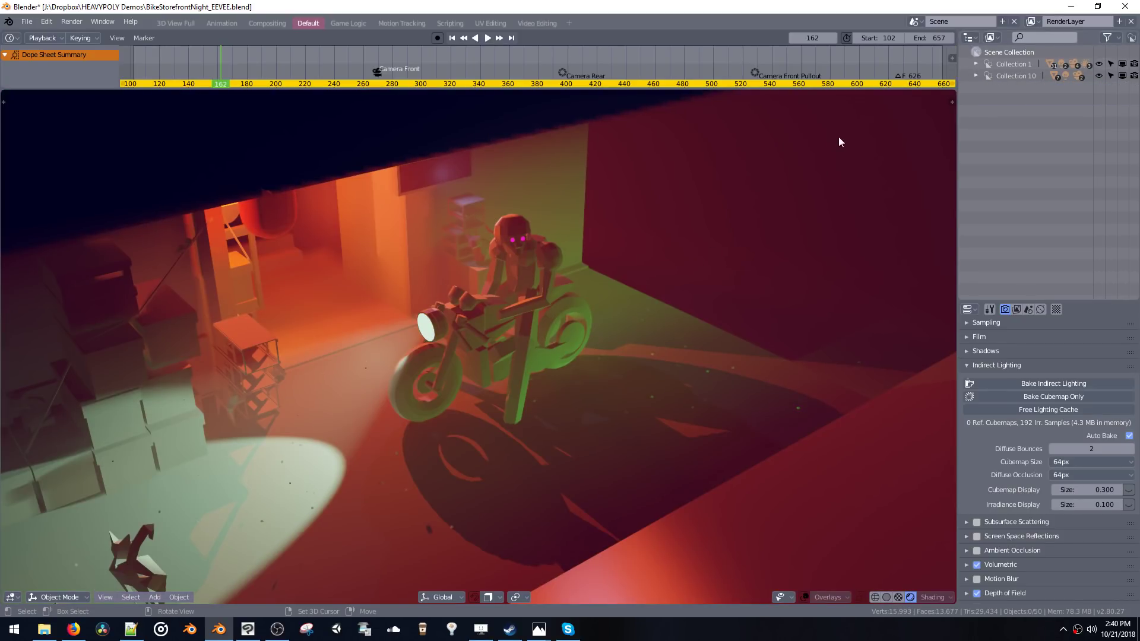
- Rebake the indirect lighting without the point light and inspect the motorcycle from different angles
{"action": "middle_click_drag", "start_coordinate": [555, 285], "coordinate": [668, 302]}
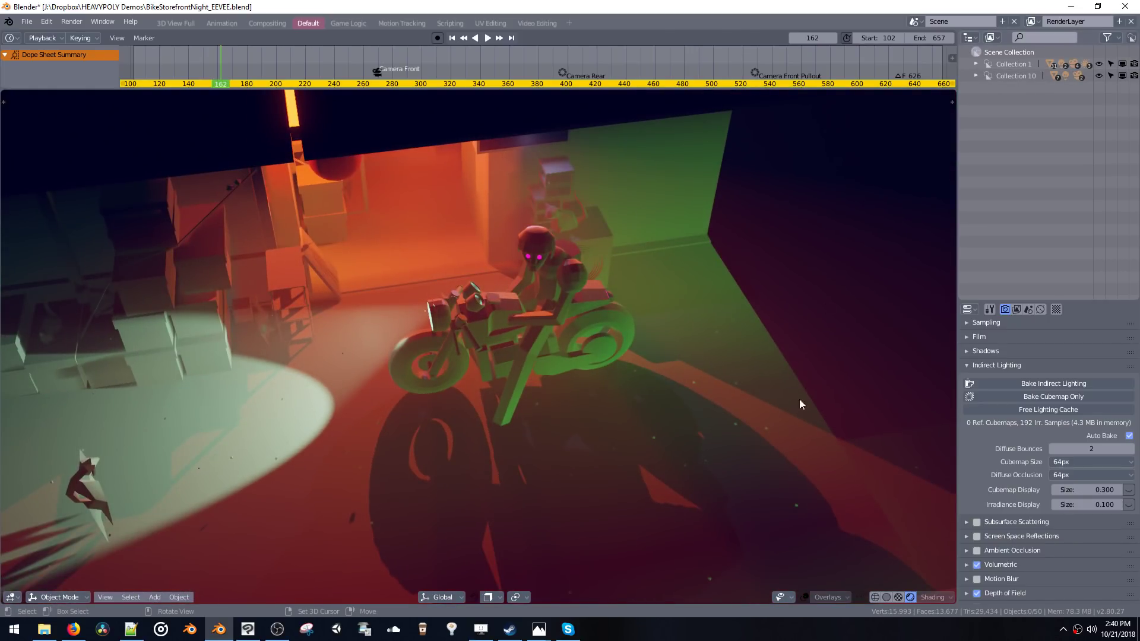
{"action": "middle_click_drag", "start_coordinate": [684, 235], "coordinate": [523, 335]}
{"action": "mouse_move", "coordinate": [659, 338]}
{"action": "middle_mouse_down"}
{"action": "mouse_move", "coordinate": [688, 321]}
{"action": "mouse_move", "coordinate": [675, 335]}
{"action": "middle_mouse_up"}
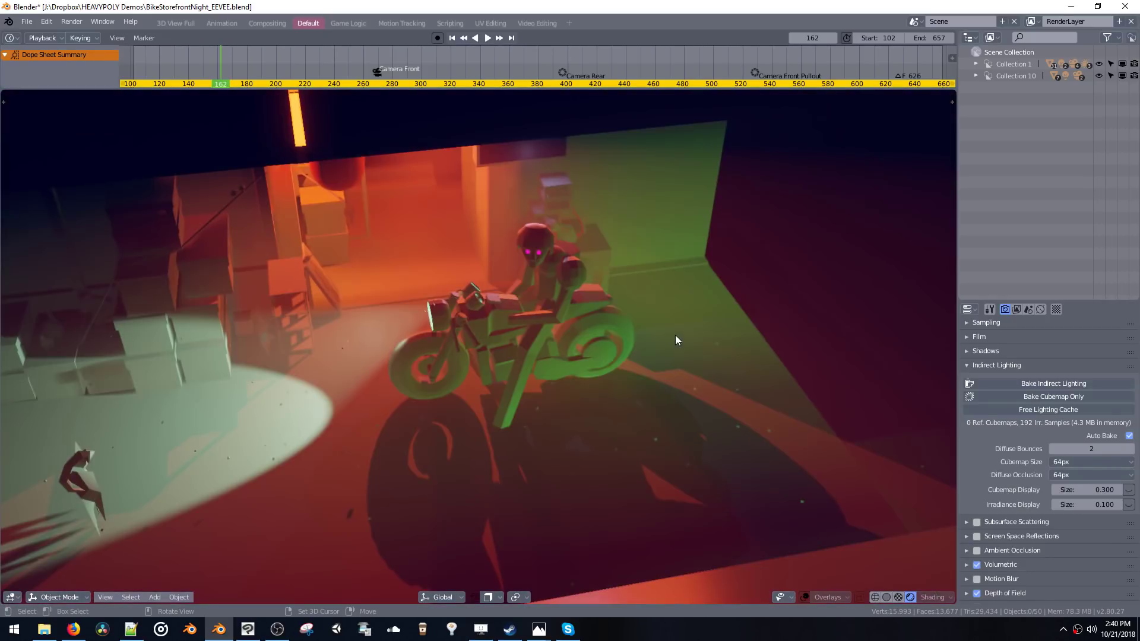
{"action": "key", "text": "z"}
{"action": "left_click", "coordinate": [613, 381]}
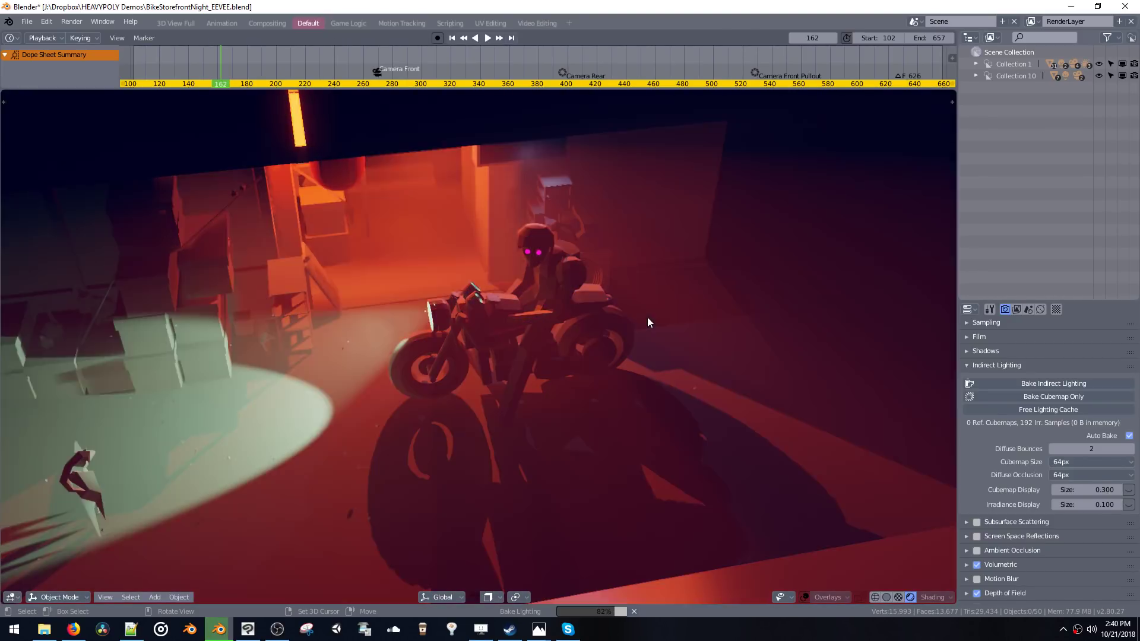
{"action": "middle_click_drag", "start_coordinate": [647, 317], "coordinate": [687, 305]}
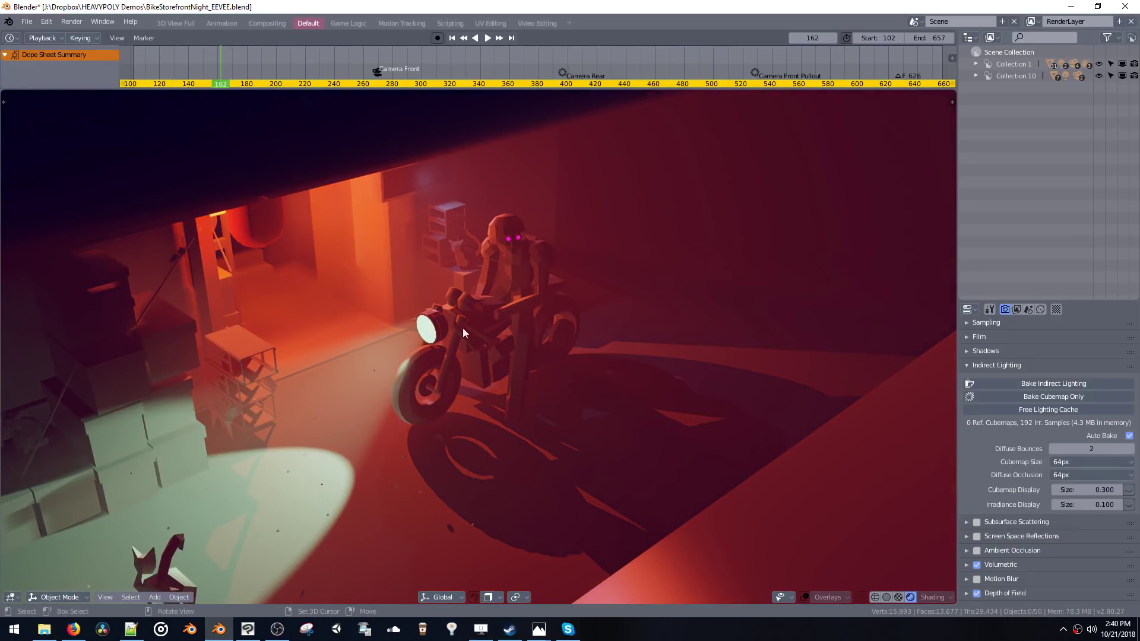
{"action": "middle_click_drag", "start_coordinate": [551, 235], "coordinate": [635, 261]}
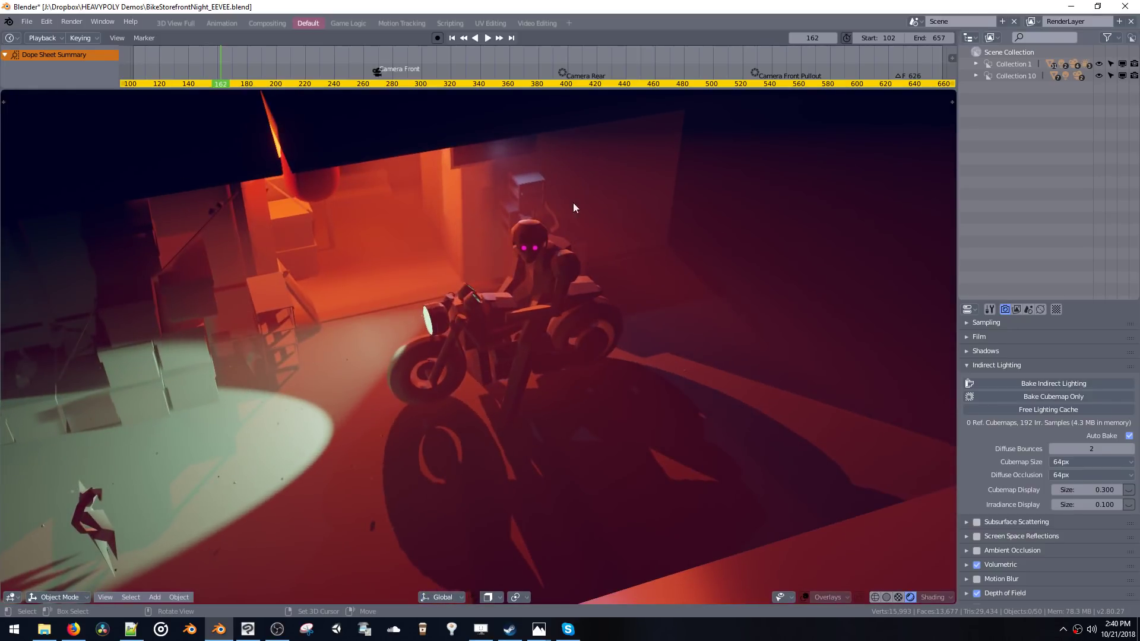
- Show the viewport overlays again and delete the existing light probe surrounding the scene
{"action": "key", "text": "z"}
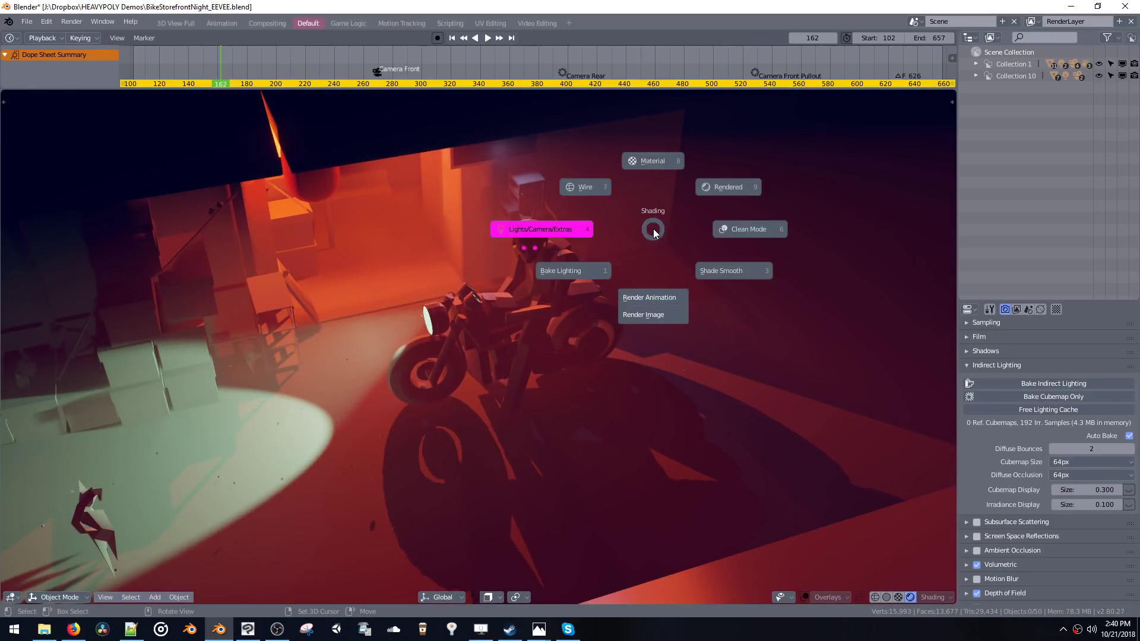
{"action": "middle_click_drag", "start_coordinate": [675, 230], "coordinate": [727, 231]}
{"action": "left_click", "coordinate": [811, 152]}
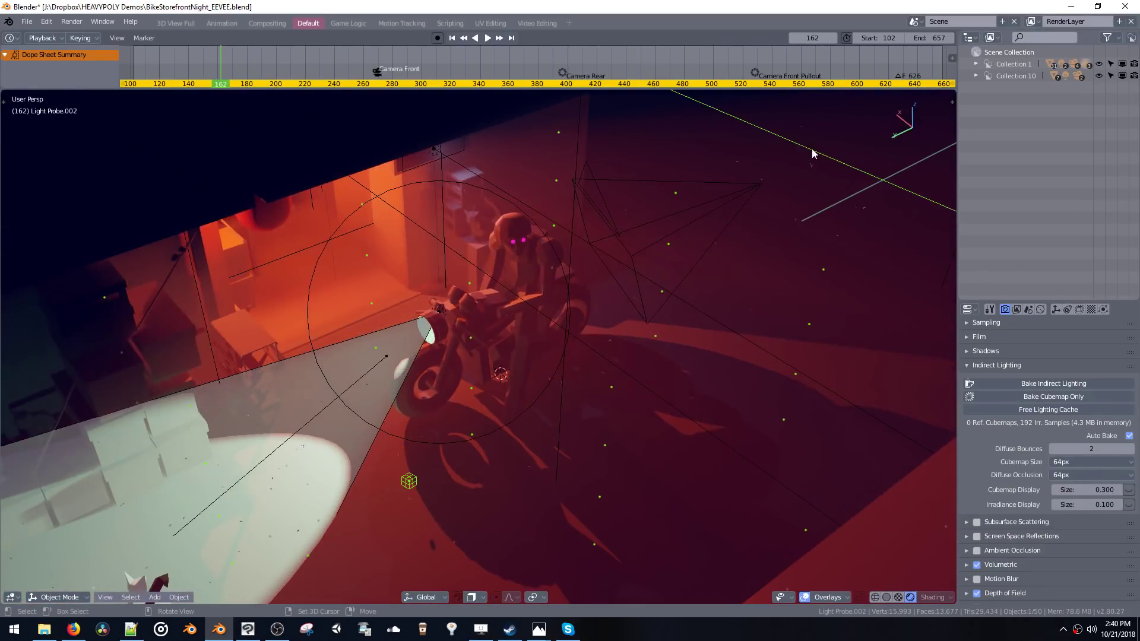
{"action": "middle_click_drag", "start_coordinate": [755, 159], "coordinate": [711, 226], "text": "ctrl"}
{"action": "key", "text": "Delete"}
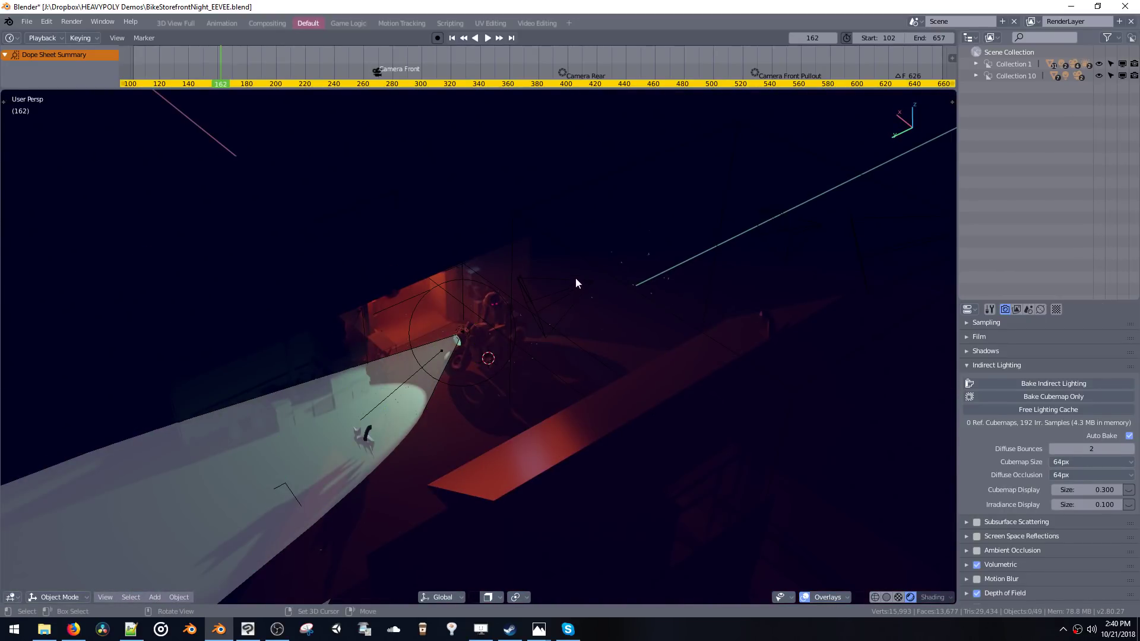
- Add an Irradiance Volume light probe at the scene's origin
{"action": "middle_click_drag", "start_coordinate": [575, 282], "coordinate": [539, 310]}
{"action": "key", "text": "shift+a"}
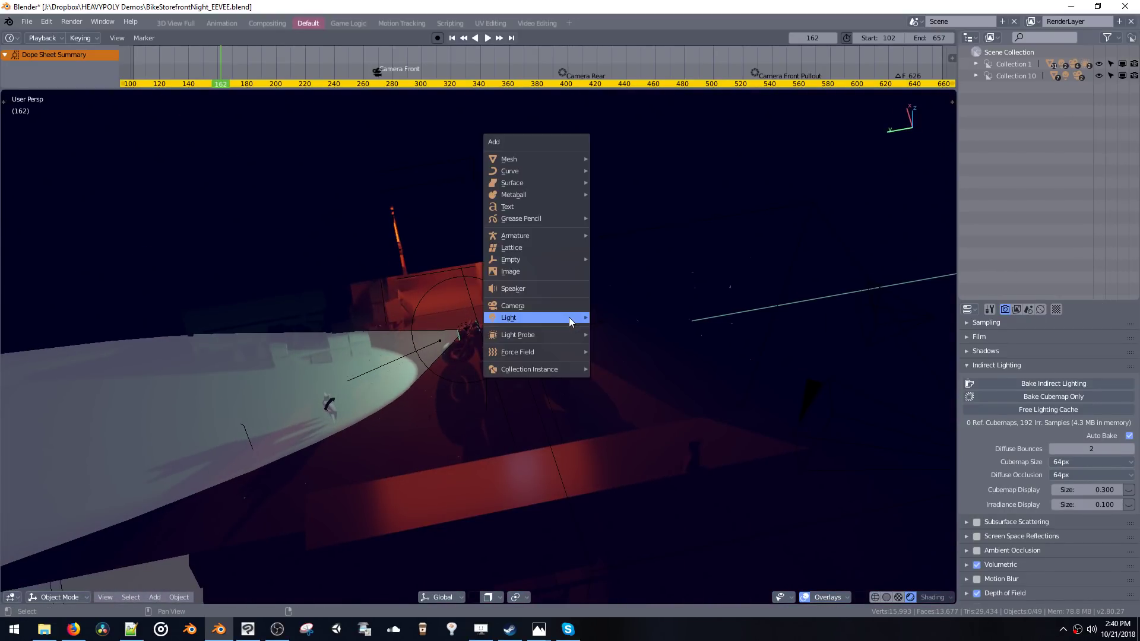
{"action": "mouse_move", "coordinate": [559, 333]}
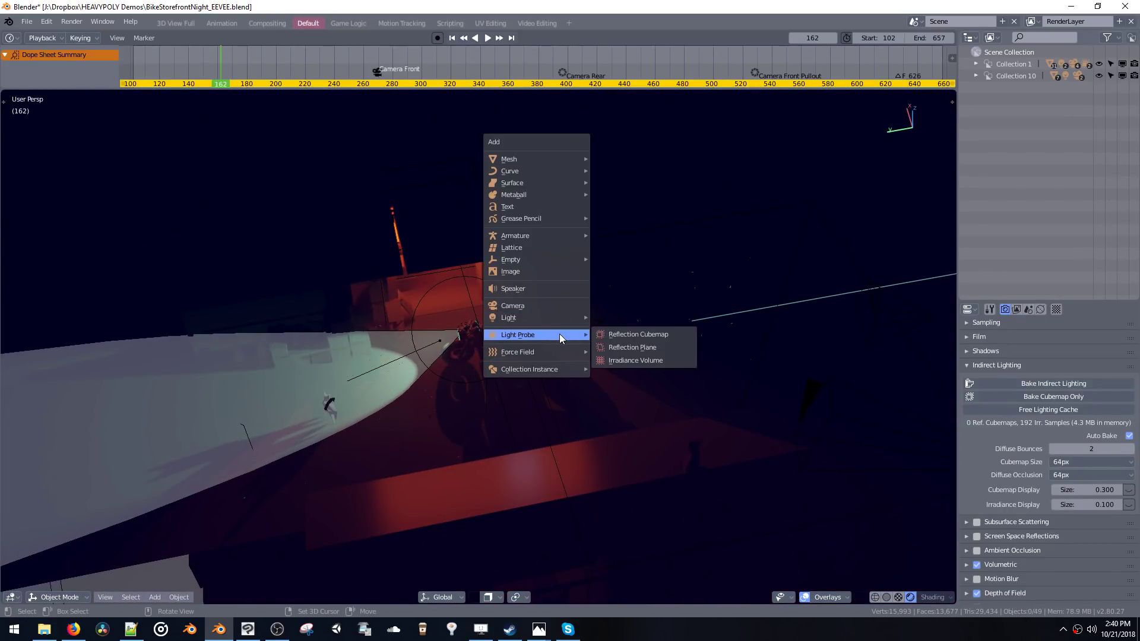
{"action": "left_click", "coordinate": [609, 361]}
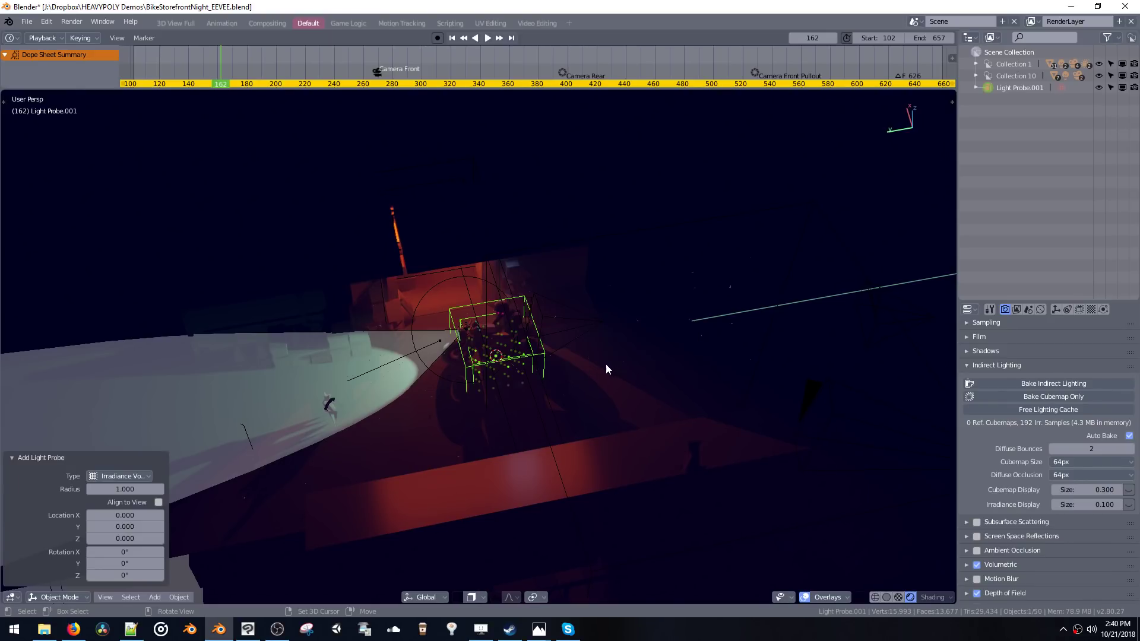
- Scale the irradiance volume to about 2.85 along Y and raise it by 2.425 along Z
{"action": "middle_click_drag", "start_coordinate": [589, 297], "coordinate": [590, 308]}
{"action": "key", "text": "s"}
{"action": "key", "text": "y"}
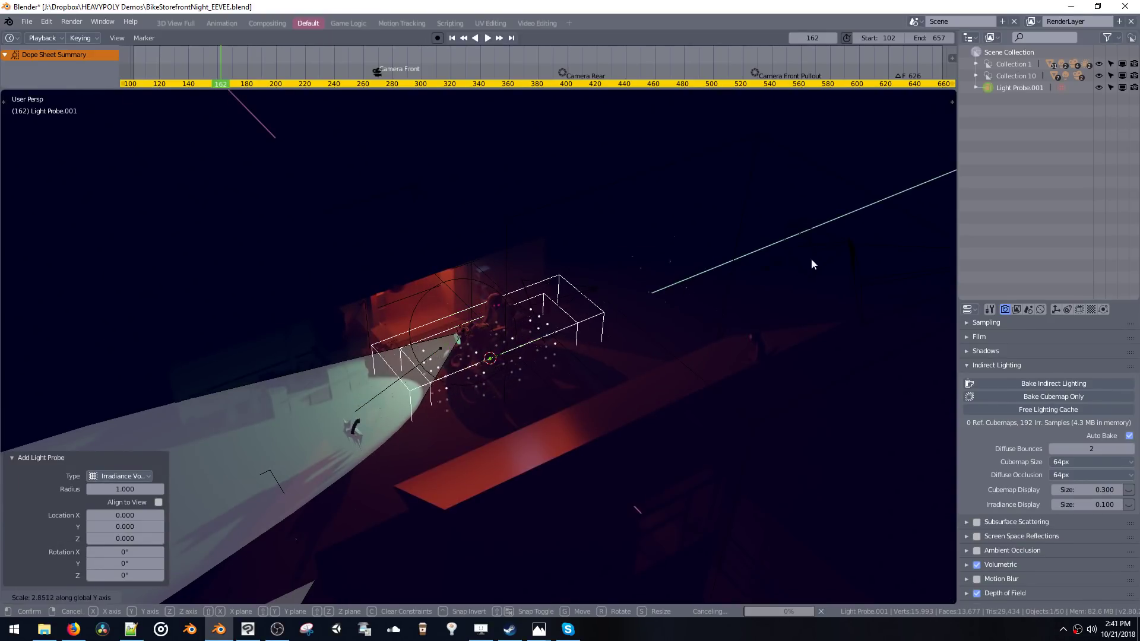
{"action": "left_click", "coordinate": [811, 259]}
{"action": "key", "text": "g"}
{"action": "key", "text": "z"}
{"action": "left_click", "coordinate": [617, 307]}
- Stretch the irradiance volume along X, then enlarge it uniformly by a factor of 1.429
{"action": "key", "text": "s"}
{"action": "key", "text": "x"}
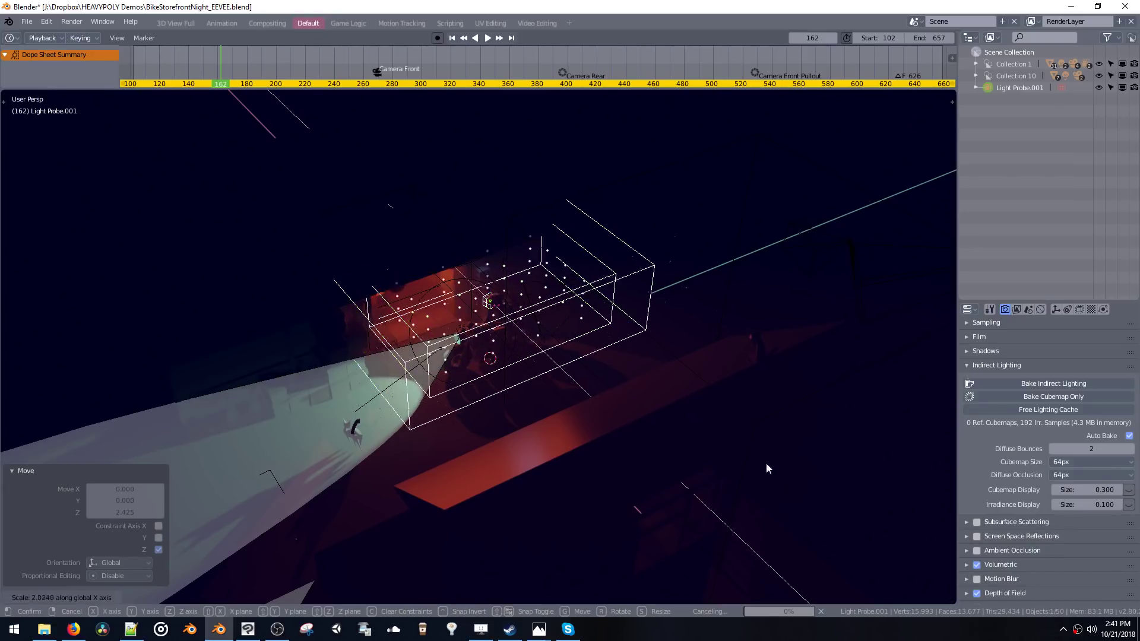
{"action": "left_click", "coordinate": [829, 523]}
{"action": "key", "text": "s"}
{"action": "left_click", "coordinate": [746, 350]}
- Lower the irradiance volume about 0.6 along Z and scale it further along Y to fit the scene
{"action": "key", "text": "g"}
{"action": "key", "text": "z"}
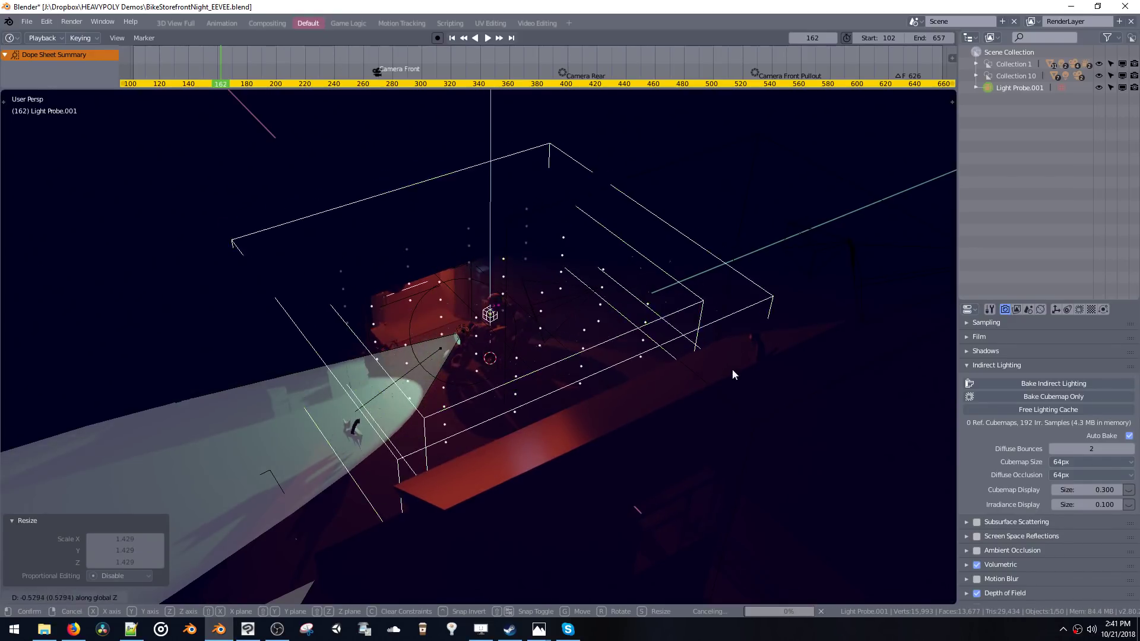
{"action": "left_click", "coordinate": [729, 383]}
{"action": "middle_click_drag", "start_coordinate": [726, 368], "coordinate": [789, 321]}
{"action": "key", "text": "s"}
{"action": "key", "text": "y"}
{"action": "left_click", "coordinate": [776, 375]}
- Raise the irradiance volume by 0.267 along Z and turn off Volumetric in the render settings
{"action": "middle_click_drag", "start_coordinate": [714, 270], "coordinate": [514, 254]}
{"action": "key", "text": "g"}
{"action": "key", "text": "z"}
{"action": "left_click", "coordinate": [712, 214]}
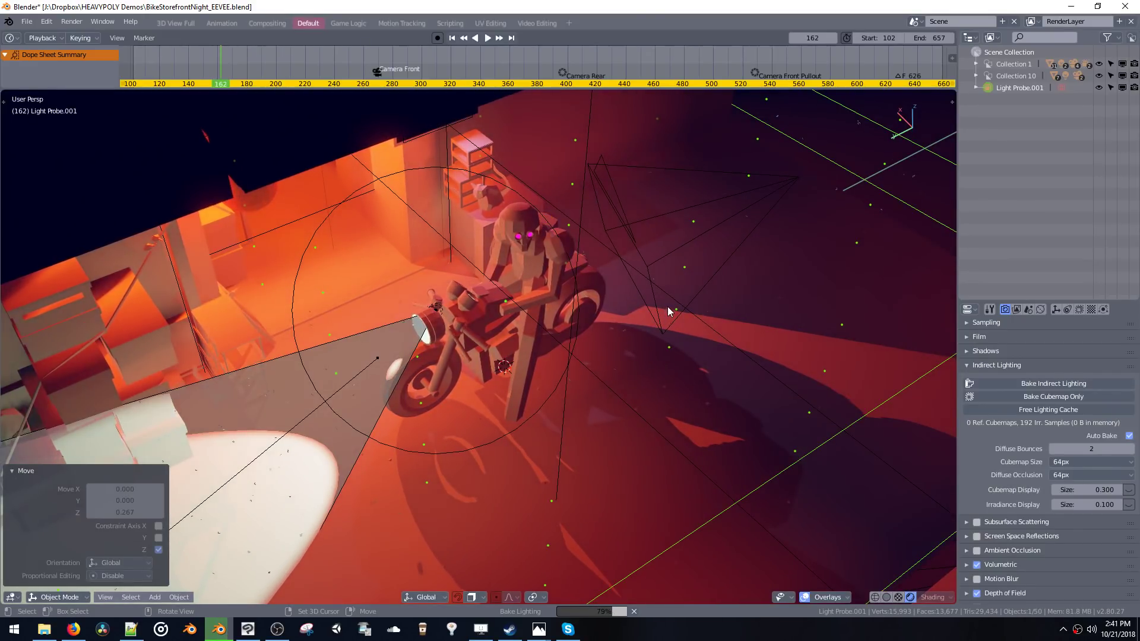
{"action": "middle_click_drag", "start_coordinate": [673, 305], "coordinate": [636, 287]}
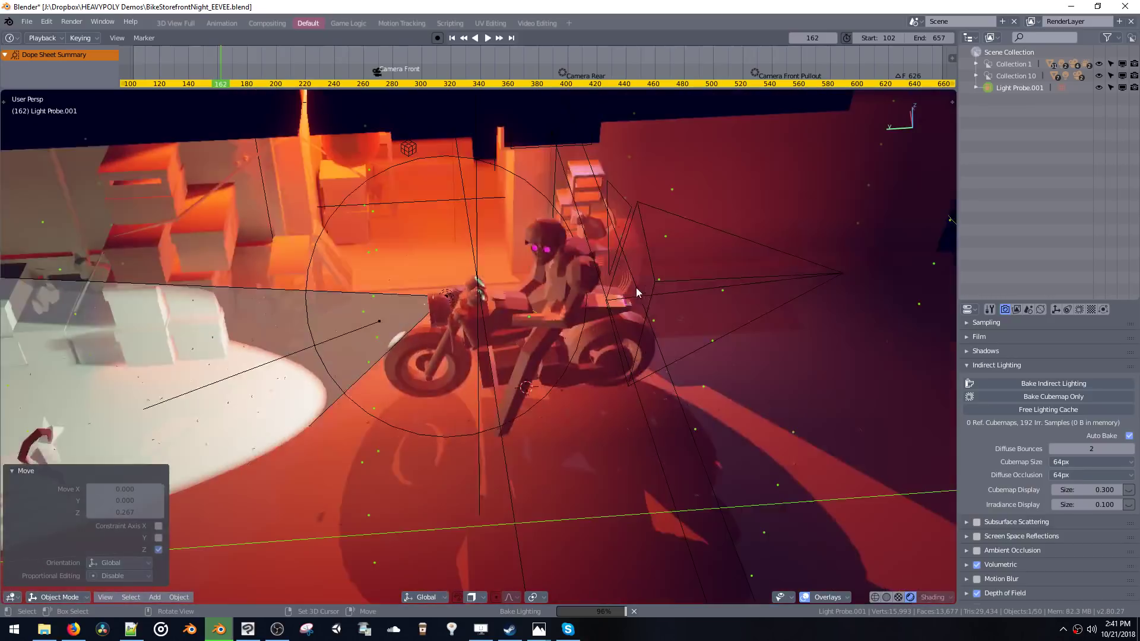
{"action": "left_click", "coordinate": [976, 564]}
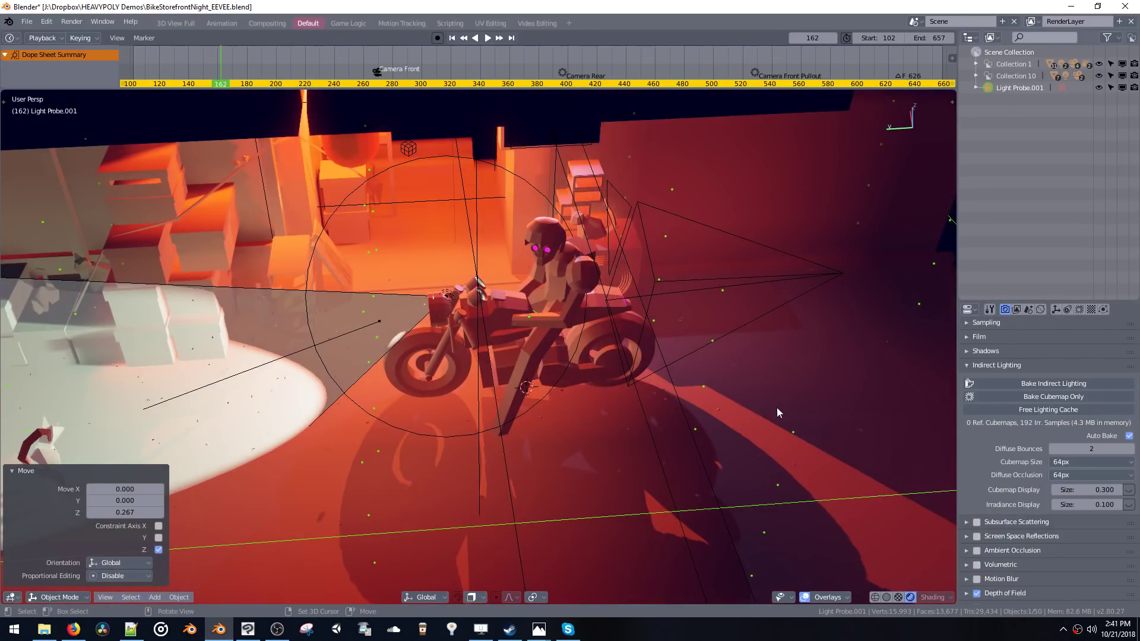
- Move the irradiance volume by 0.073 along Z and hide the viewport overlays
{"action": "middle_click_drag", "start_coordinate": [633, 263], "coordinate": [667, 312]}
{"action": "scroll", "coordinate": [668, 312], "scroll_direction": "down", "scroll_amount": 2}
{"action": "key", "text": "g"}
{"action": "key", "text": "z"}
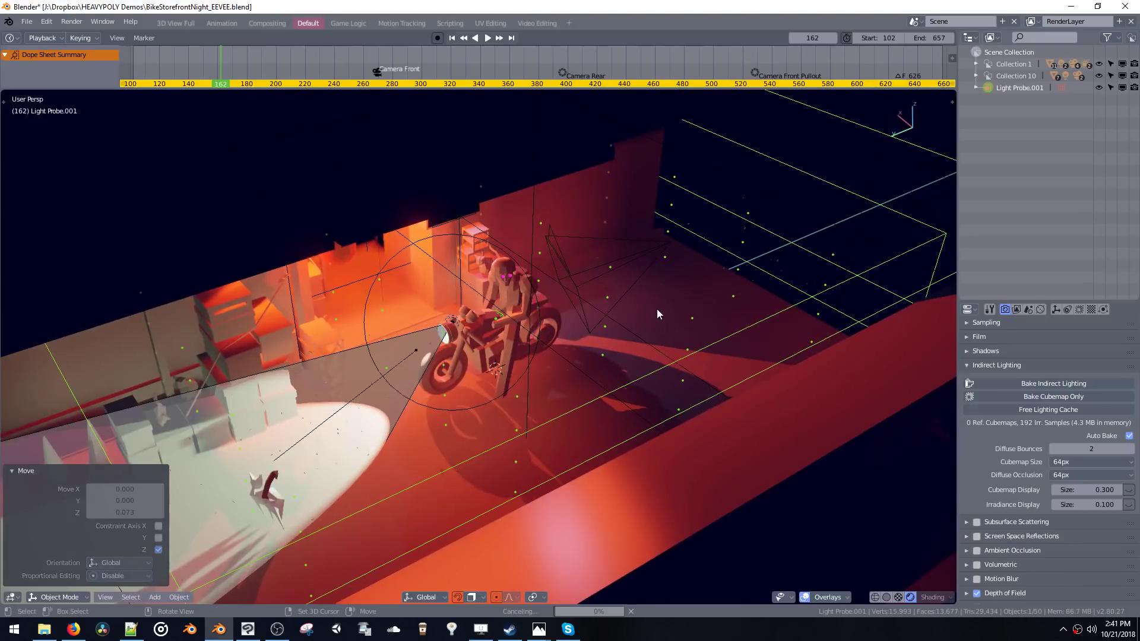
{"action": "left_click", "coordinate": [651, 313]}
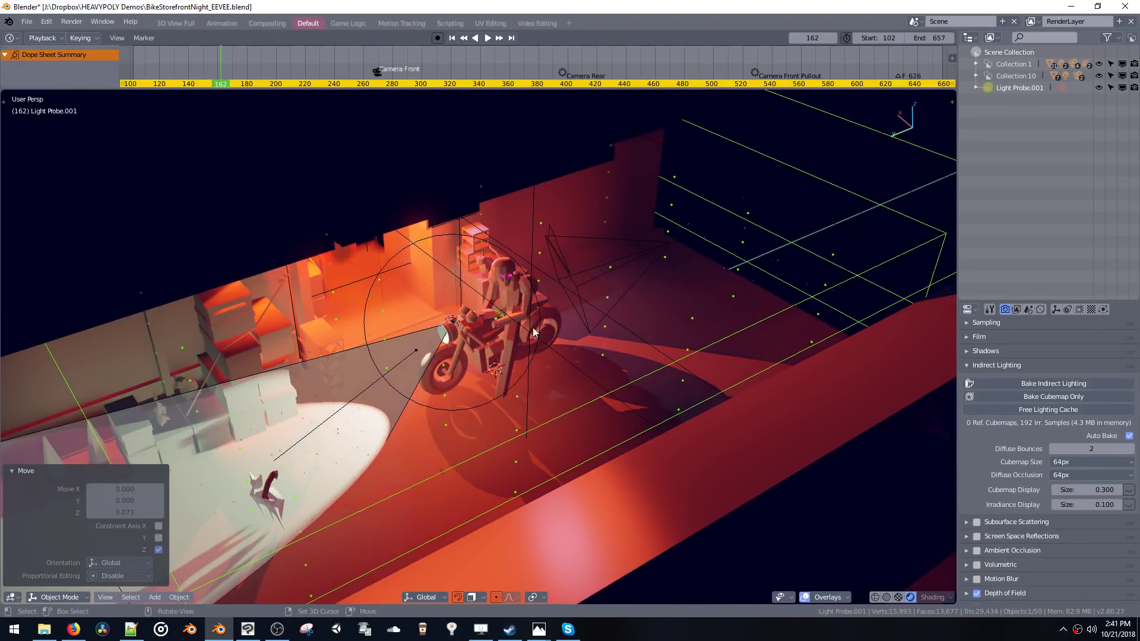
{"action": "mouse_move", "coordinate": [569, 303]}
{"action": "middle_mouse_down"}
{"action": "mouse_move", "coordinate": [505, 349]}
{"action": "mouse_move", "coordinate": [496, 316]}
{"action": "mouse_move", "coordinate": [582, 287]}
{"action": "mouse_move", "coordinate": [551, 282]}
{"action": "middle_mouse_up"}
{"action": "key", "text": "z"}
{"action": "left_click", "coordinate": [617, 282]}
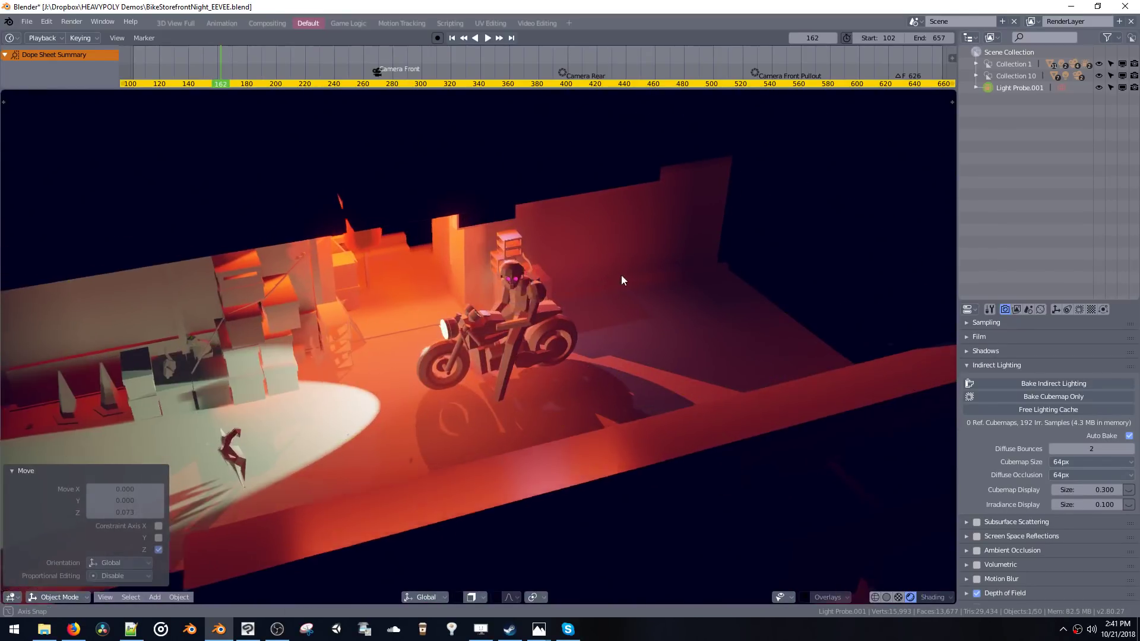